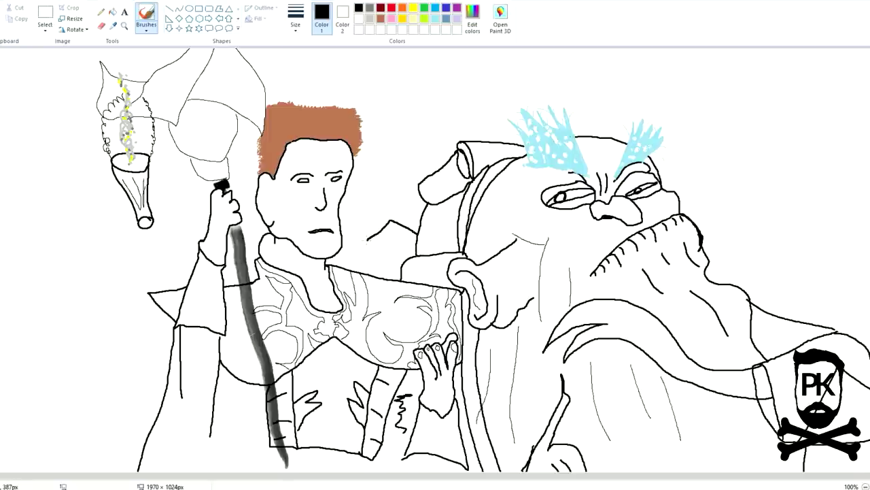
- Draw the double-edged strap loop between the man's shoulder and the backpack, and add vertical fold lines on the backpack in black
{"action": "mouse_move", "coordinate": [374, 230]}
{"action": "left_mouse_down"}
{"action": "mouse_move", "coordinate": [358, 253]}
{"action": "mouse_move", "coordinate": [371, 275]}
{"action": "left_mouse_up"}
{"action": "left_click_drag", "start_coordinate": [376, 276], "coordinate": [372, 253]}
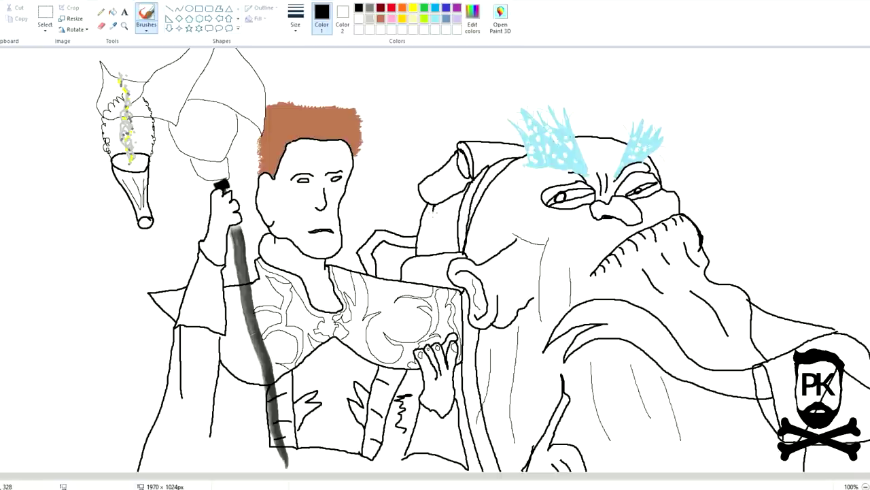
{"action": "left_click_drag", "start_coordinate": [454, 199], "coordinate": [448, 246]}
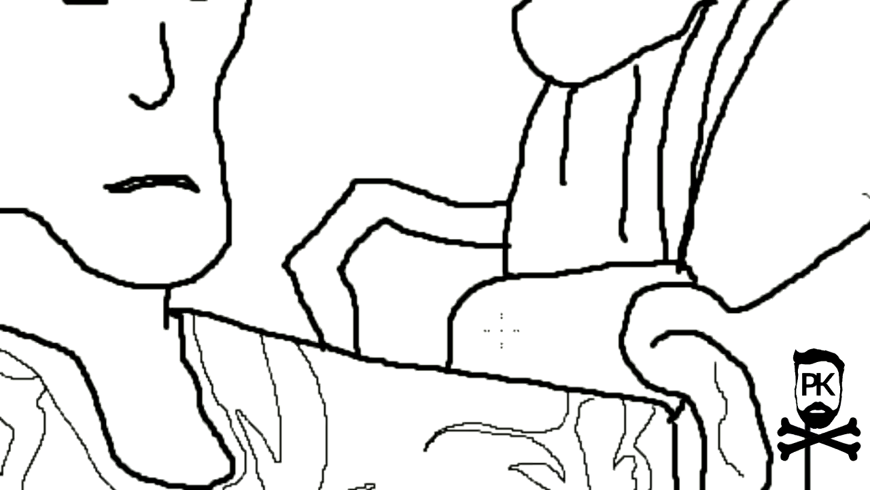
- Sketch thin black contour lines across the background around the two figures and the torch
{"action": "left_click_drag", "start_coordinate": [258, 112], "coordinate": [481, 49]}
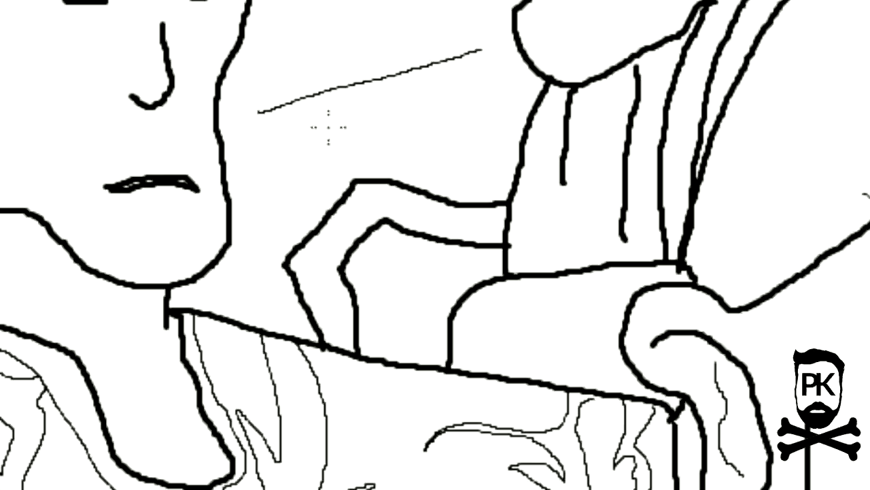
{"action": "left_click_drag", "start_coordinate": [290, 145], "coordinate": [498, 73]}
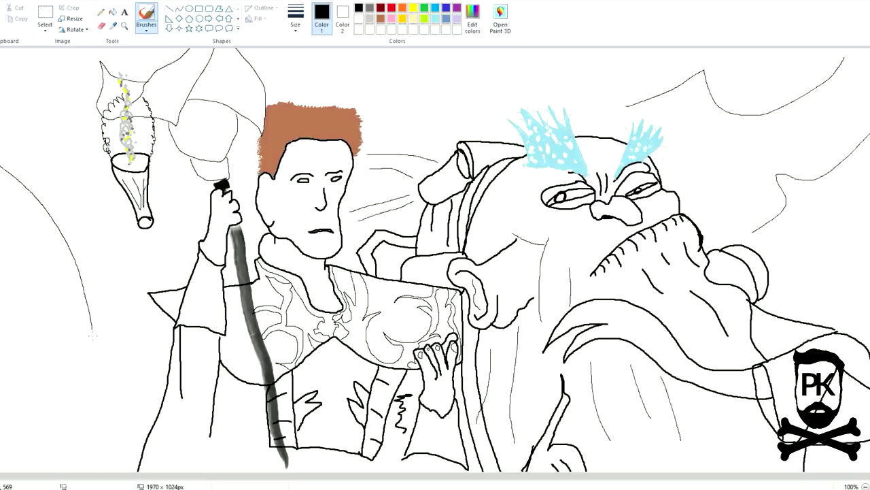
{"action": "left_click_drag", "start_coordinate": [94, 263], "coordinate": [174, 289]}
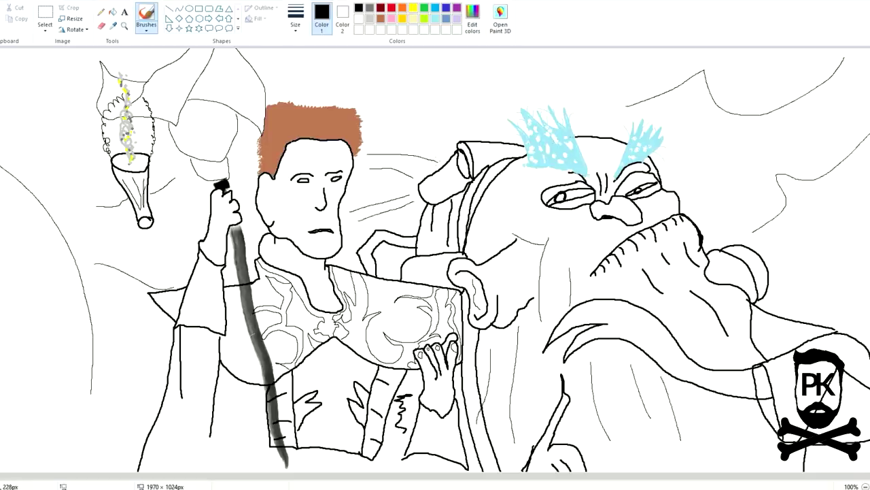
{"action": "left_click_drag", "start_coordinate": [439, 51], "coordinate": [422, 142]}
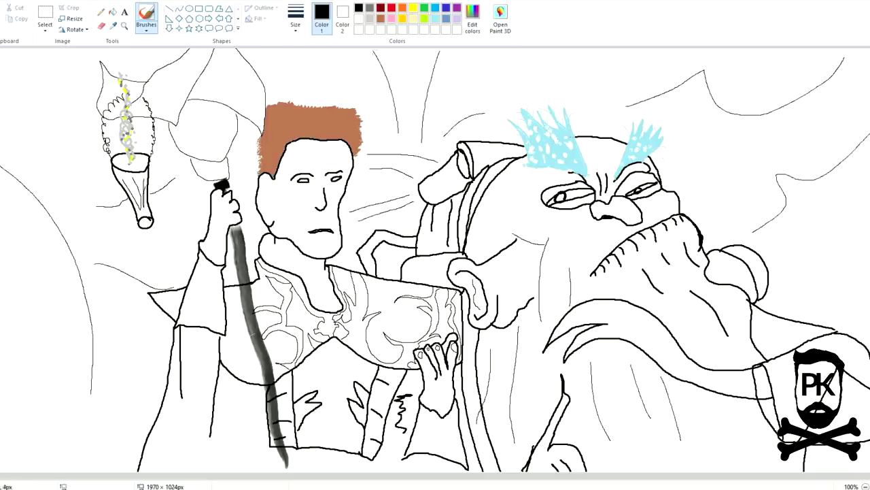
- Try to fill the white background with lavender
{"action": "left_click", "coordinate": [113, 12]}
{"action": "left_click", "coordinate": [460, 19]}
{"action": "left_click", "coordinate": [92, 112]}
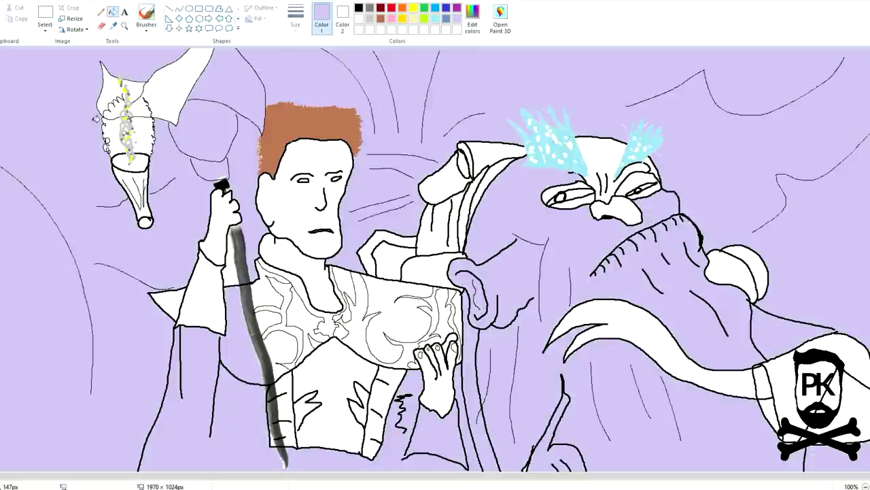
{"action": "key", "text": "ctrl+z"}
- Draw black brush lines closing off the lower edges of the man's robe and the old man's torso
{"action": "left_click", "coordinate": [146, 13]}
{"action": "left_click", "coordinate": [295, 13]}
{"action": "left_click", "coordinate": [318, 63]}
{"action": "left_click", "coordinate": [358, 9]}
{"action": "mouse_move", "coordinate": [163, 439]}
{"action": "left_mouse_down"}
{"action": "mouse_move", "coordinate": [228, 440]}
{"action": "mouse_move", "coordinate": [468, 471]}
{"action": "left_mouse_up"}
{"action": "left_click", "coordinate": [865, 487]}
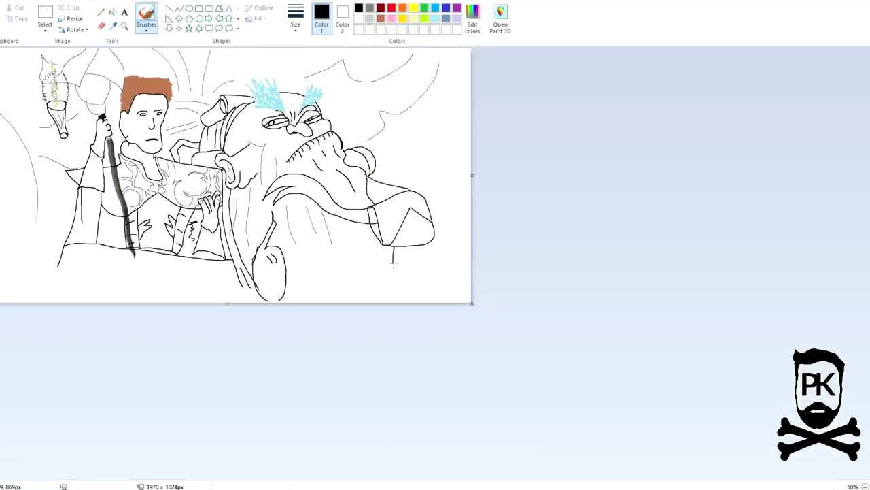
{"action": "left_click_drag", "start_coordinate": [393, 263], "coordinate": [290, 264]}
{"action": "scroll", "coordinate": [288, 257], "scroll_direction": "up", "scroll_amount": 1}
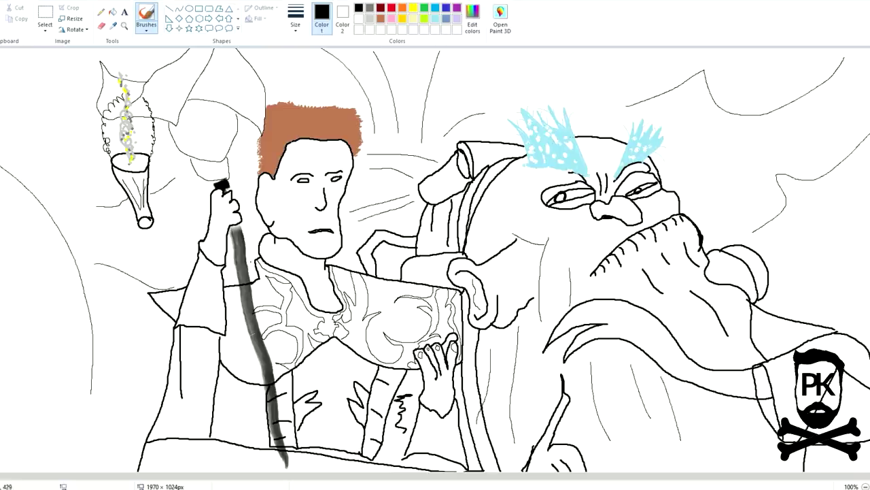
- Try again to fill the background with lavender around the closed-off figures
{"action": "left_click", "coordinate": [457, 18]}
{"action": "left_click", "coordinate": [146, 31]}
{"action": "left_click", "coordinate": [113, 12]}
{"action": "left_click", "coordinate": [69, 91]}
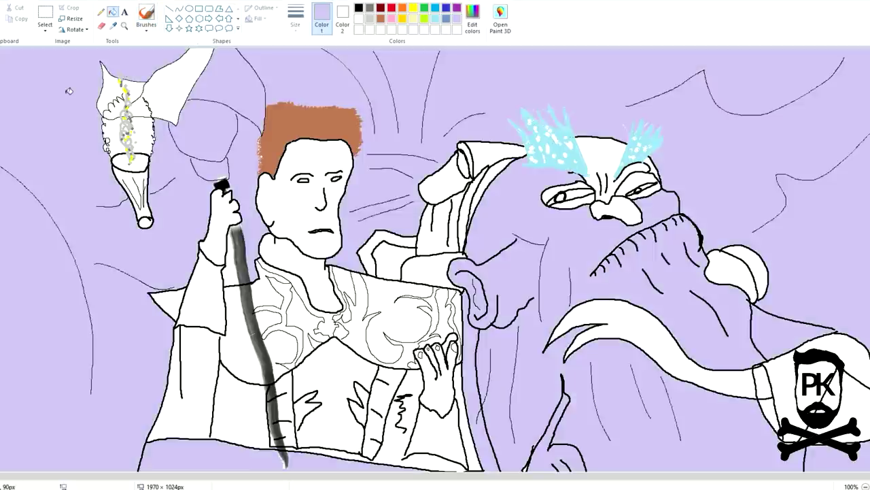
{"action": "key", "text": "ctrl+z"}
{"action": "left_click", "coordinate": [146, 13]}
{"action": "left_click", "coordinate": [147, 30]}
{"action": "left_click", "coordinate": [146, 43]}
{"action": "key", "text": "XF86AudioNext"}
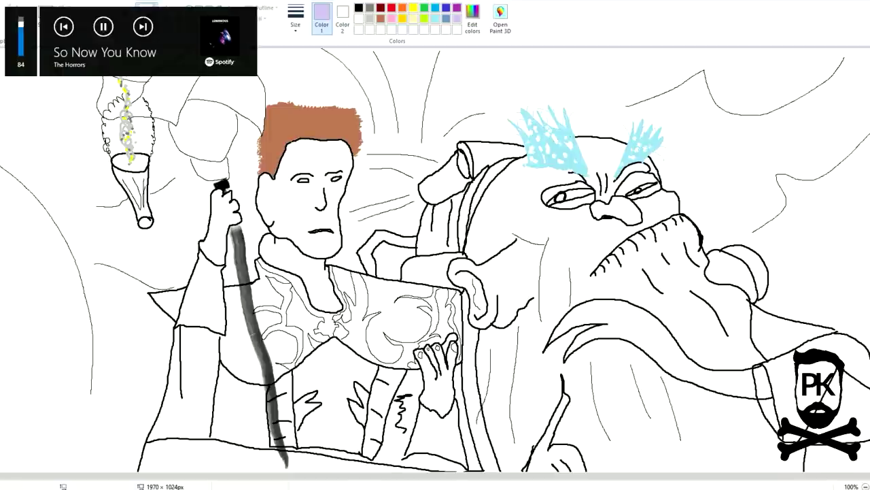
{"action": "key", "text": "XF86AudioNext"}
{"action": "key", "text": "XF86AudioNext"}
{"action": "key", "text": "XF86AudioNext"}
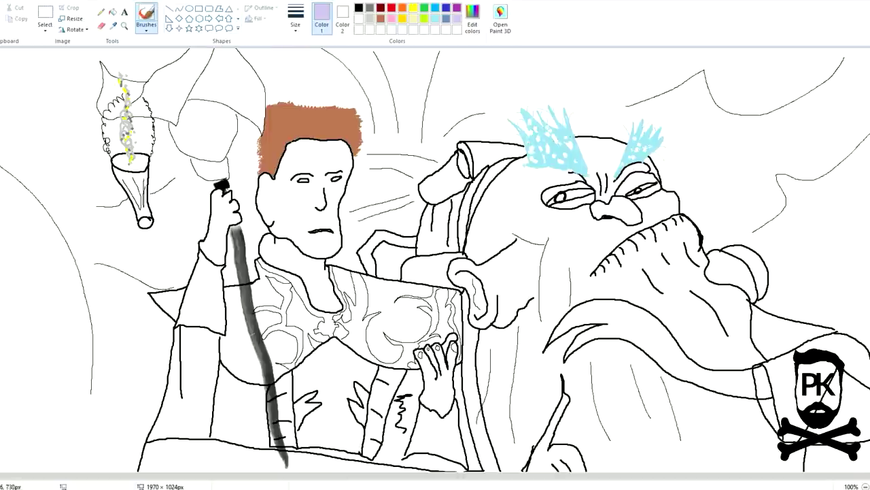
- Fill the background around the two figures with lavender
{"action": "scroll", "coordinate": [470, 470], "scroll_direction": "down", "scroll_amount": 3}
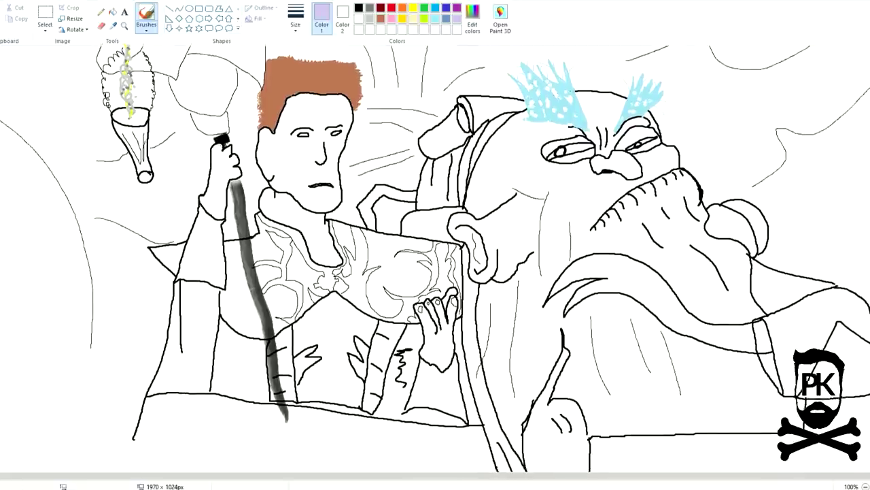
{"action": "left_click", "coordinate": [112, 11]}
{"action": "left_click", "coordinate": [94, 311]}
{"action": "scroll", "coordinate": [435, 258], "scroll_direction": "up", "scroll_amount": 3}
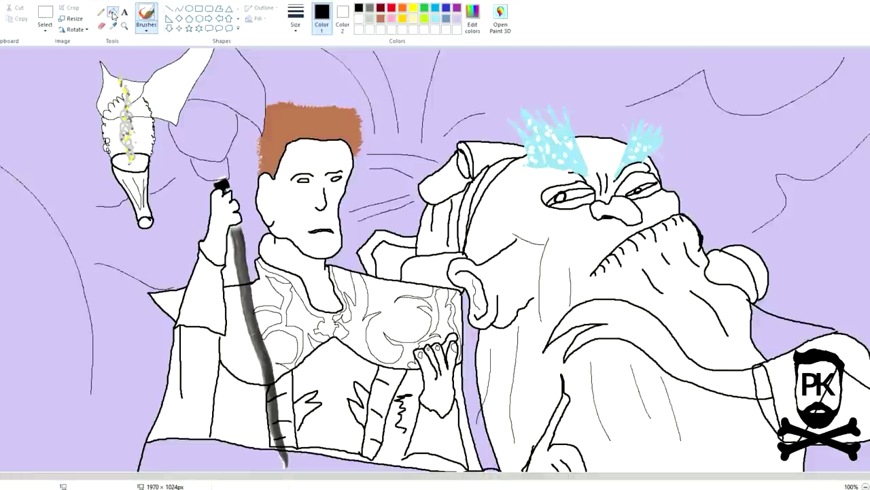
- Fill the backpack's body and strap loop with golden yellow, and the gap inside the loop with lavender
{"action": "left_click", "coordinate": [113, 12]}
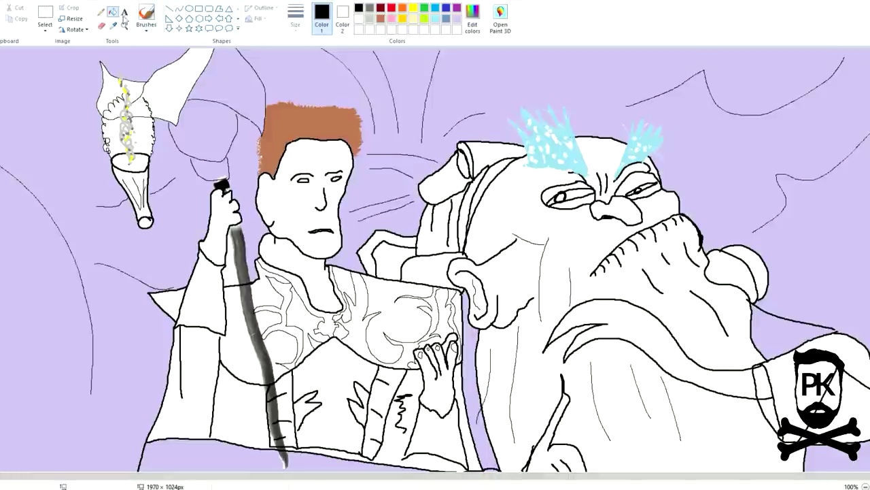
{"action": "left_click", "coordinate": [414, 8]}
{"action": "left_click", "coordinate": [440, 265]}
{"action": "left_click", "coordinate": [428, 245]}
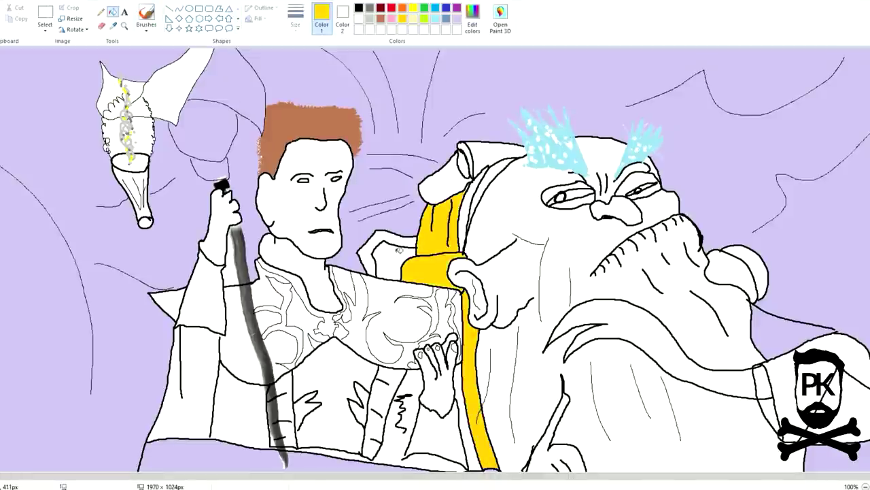
{"action": "left_click", "coordinate": [374, 236]}
{"action": "left_click", "coordinate": [457, 18]}
{"action": "left_click", "coordinate": [399, 229]}
- Fill the backpack's rolled top, upper flap and remaining strap sections with golden yellow
{"action": "left_click", "coordinate": [446, 182]}
{"action": "left_click", "coordinate": [465, 163]}
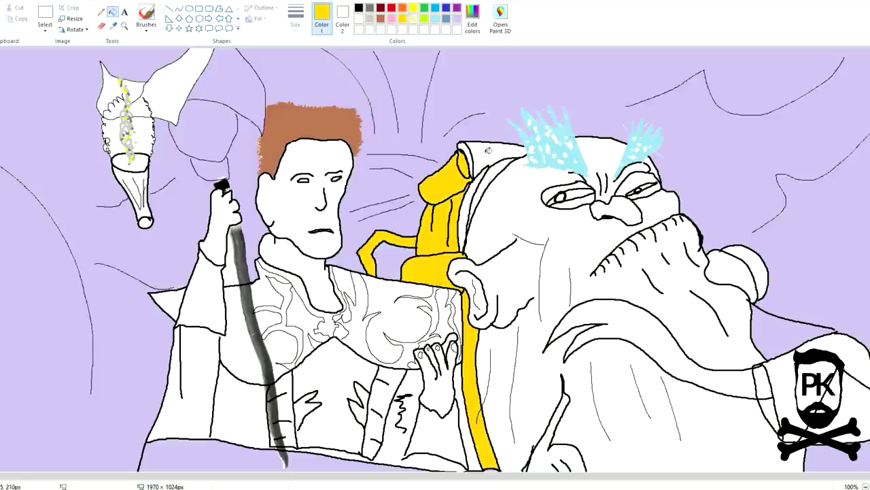
{"action": "left_click", "coordinate": [488, 152]}
{"action": "left_click", "coordinate": [465, 149]}
{"action": "left_click", "coordinate": [469, 200]}
{"action": "left_click", "coordinate": [483, 184]}
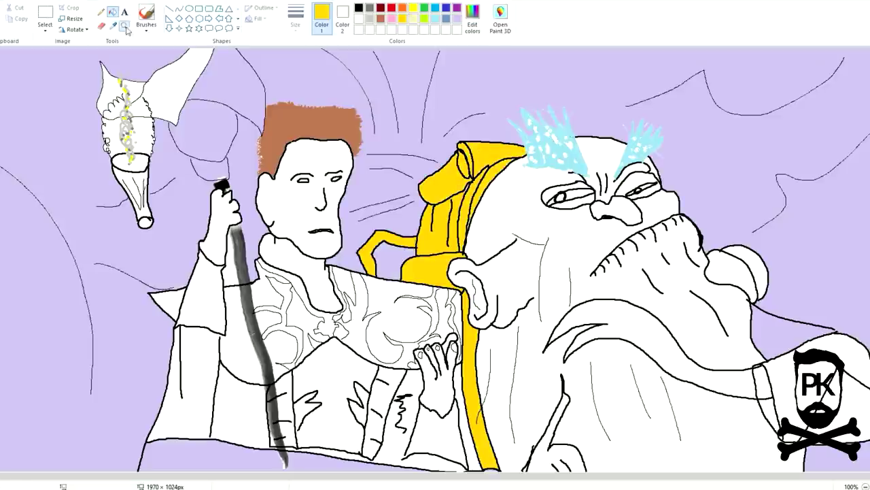
- Fill both sections of the round bundle beside the old man's chin with golden yellow
{"action": "left_click", "coordinate": [125, 27]}
{"action": "left_click", "coordinate": [506, 228]}
{"action": "left_click", "coordinate": [537, 227]}
{"action": "left_click", "coordinate": [113, 11]}
{"action": "scroll", "coordinate": [381, 204], "scroll_direction": "down", "scroll_amount": 3}
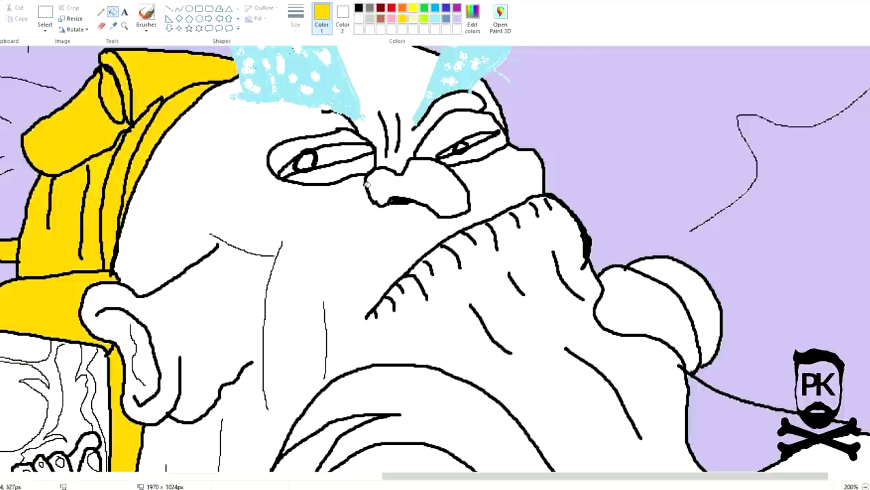
{"action": "scroll", "coordinate": [661, 291], "scroll_direction": "down", "scroll_amount": 1}
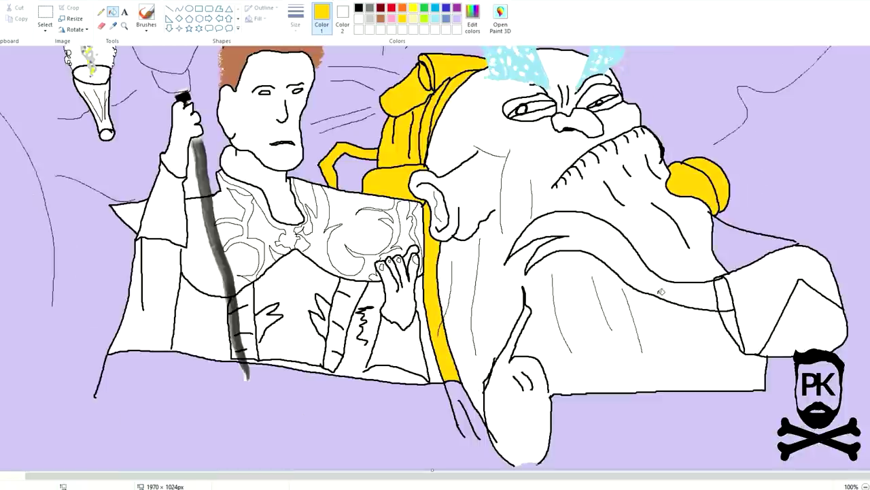
- Draw a black band line near the end of the old man's long moustache and fill the band with golden yellow
{"action": "left_click", "coordinate": [146, 14]}
{"action": "left_click", "coordinate": [358, 7]}
{"action": "left_click_drag", "start_coordinate": [724, 274], "coordinate": [748, 338]}
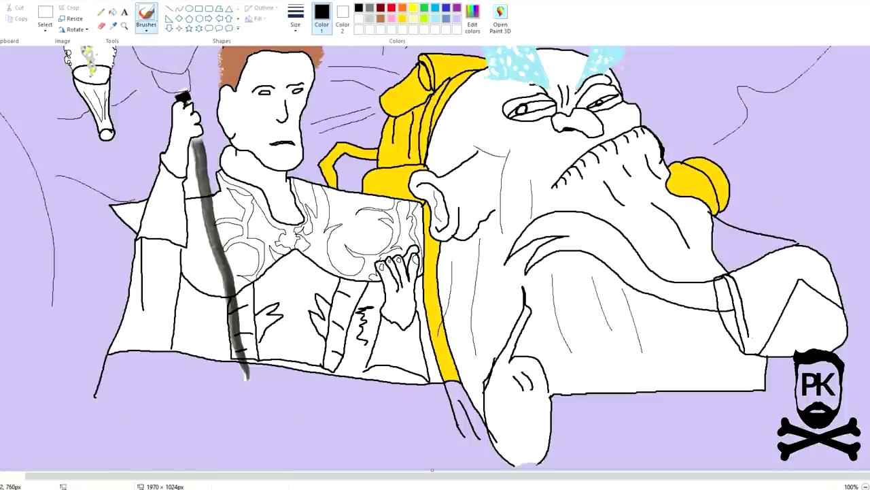
{"action": "left_click", "coordinate": [113, 12]}
{"action": "left_click", "coordinate": [413, 7]}
{"action": "left_click", "coordinate": [726, 300]}
- Fill both sections of the rounded shape beyond the golden band with light yellow
{"action": "left_click", "coordinate": [412, 18]}
{"action": "left_click", "coordinate": [761, 292]}
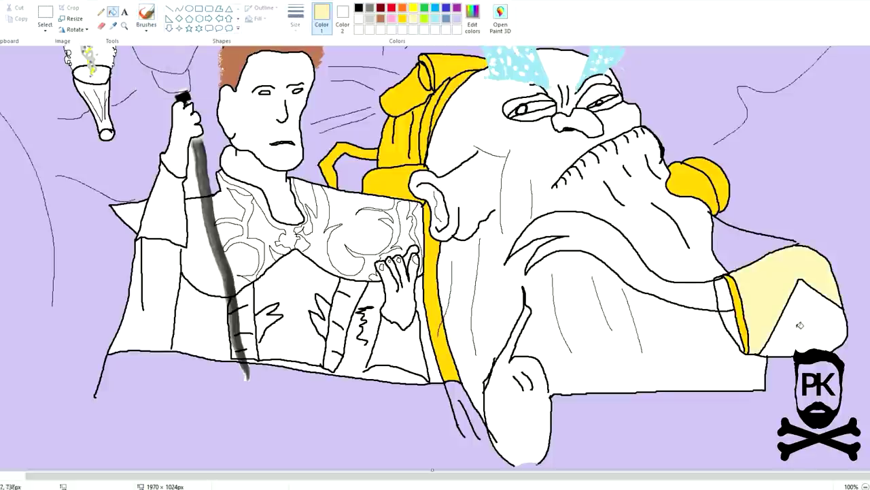
{"action": "left_click", "coordinate": [796, 314]}
{"action": "scroll", "coordinate": [555, 308], "scroll_direction": "up", "scroll_amount": 2}
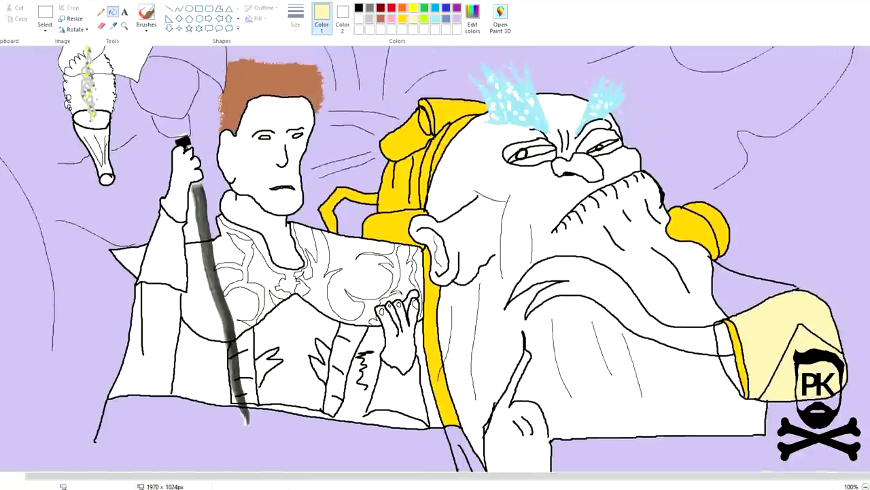
- Fill the areas around the pupils in both of the old man's eyes with lavender
{"action": "left_click", "coordinate": [456, 19]}
{"action": "left_click", "coordinate": [538, 155]}
{"action": "left_click", "coordinate": [598, 151]}
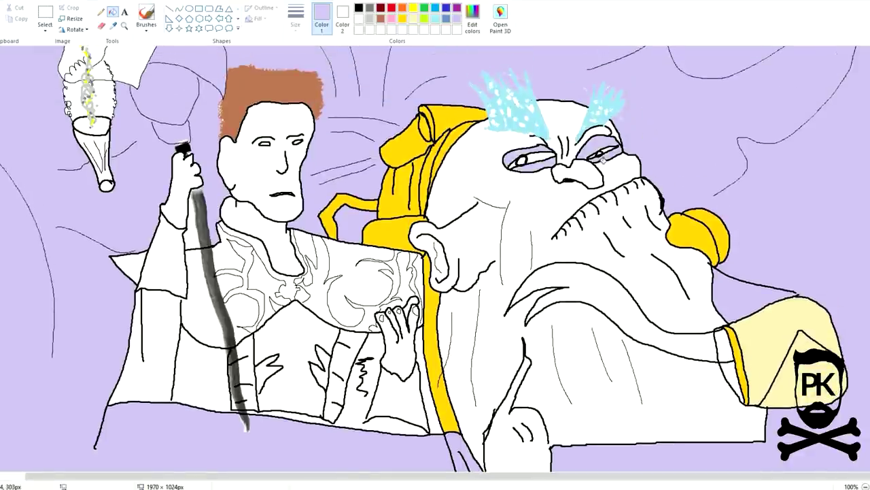
- Shade the old man's cheek with textured lavender and pink strokes, and add a pink stroke along his chin wrinkle
{"action": "left_click", "coordinate": [145, 17]}
{"action": "left_click", "coordinate": [146, 29]}
{"action": "left_click", "coordinate": [203, 66]}
{"action": "left_click", "coordinate": [295, 19]}
{"action": "left_click", "coordinate": [319, 52]}
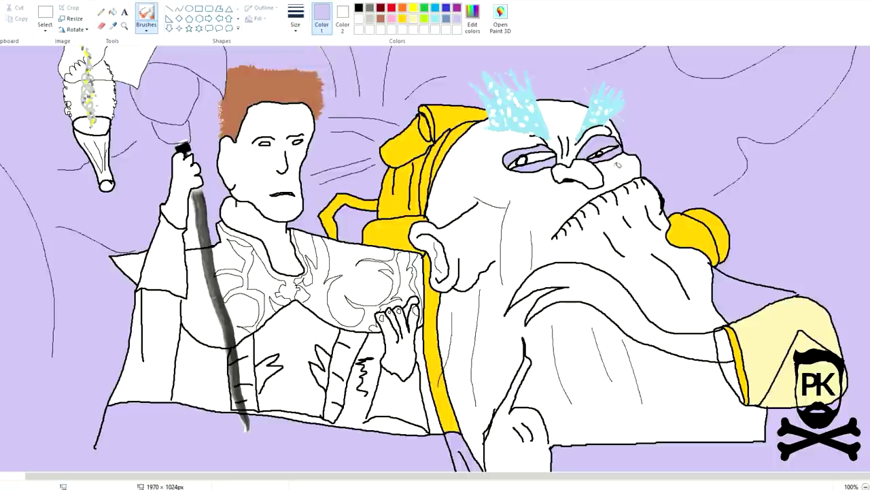
{"action": "mouse_move", "coordinate": [627, 153]}
{"action": "left_mouse_down"}
{"action": "mouse_move", "coordinate": [608, 163]}
{"action": "mouse_move", "coordinate": [642, 156]}
{"action": "mouse_move", "coordinate": [638, 162]}
{"action": "left_mouse_up"}
{"action": "left_click", "coordinate": [392, 7]}
{"action": "left_click", "coordinate": [392, 18]}
{"action": "left_click_drag", "start_coordinate": [627, 154], "coordinate": [642, 165]}
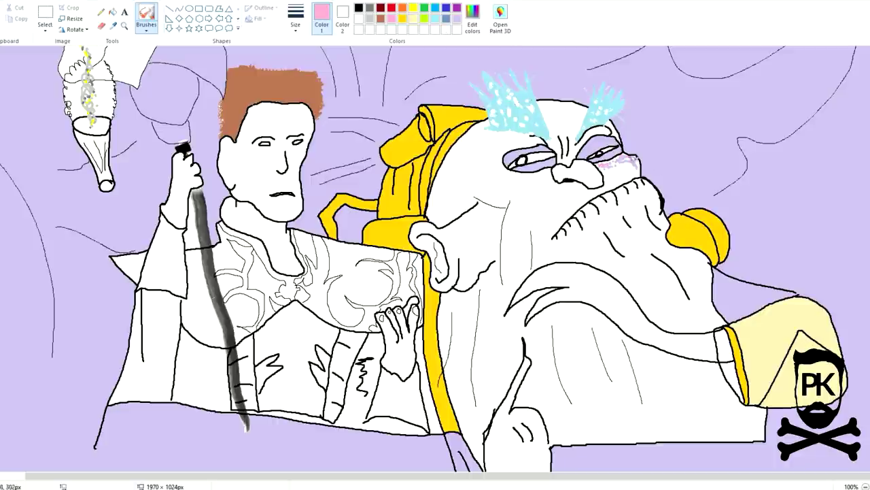
{"action": "left_click_drag", "start_coordinate": [658, 257], "coordinate": [686, 286]}
- Try to fill the area behind the old man's shoulder with light yellow
{"action": "left_click", "coordinate": [416, 19]}
{"action": "left_click", "coordinate": [147, 30]}
{"action": "left_click", "coordinate": [113, 12]}
{"action": "left_click", "coordinate": [752, 301]}
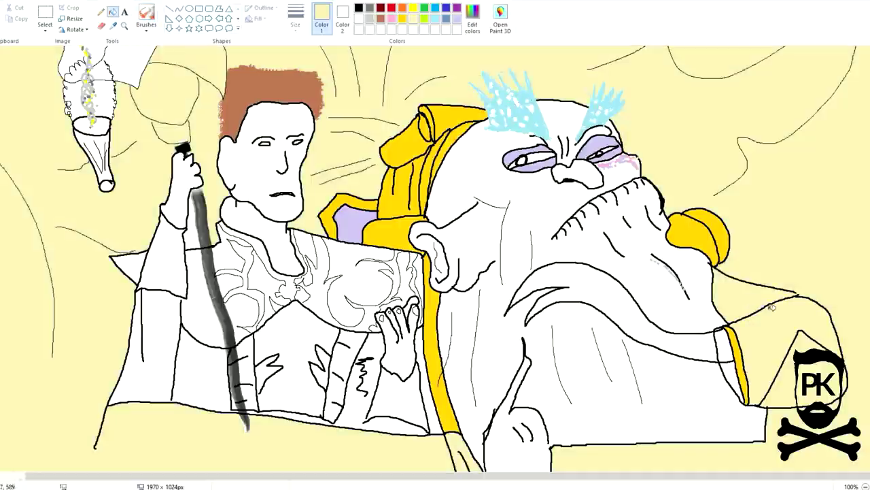
{"action": "key", "text": "ctrl+z"}
- Close the gap in the old man's shoulder outline with the black brush and fill the enclosed area with light yellow
{"action": "left_click", "coordinate": [359, 8]}
{"action": "left_click", "coordinate": [147, 14]}
{"action": "left_click", "coordinate": [146, 29]}
{"action": "left_click", "coordinate": [146, 45]}
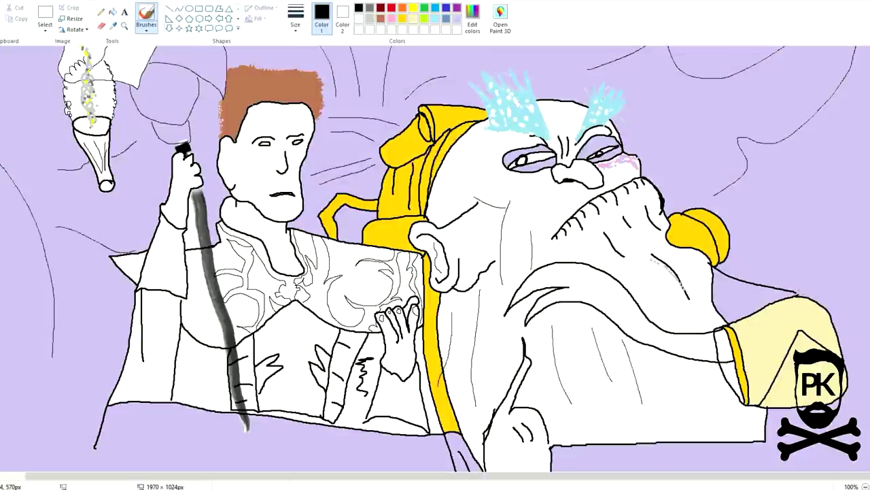
{"action": "left_click", "coordinate": [112, 12]}
{"action": "left_click", "coordinate": [414, 18]}
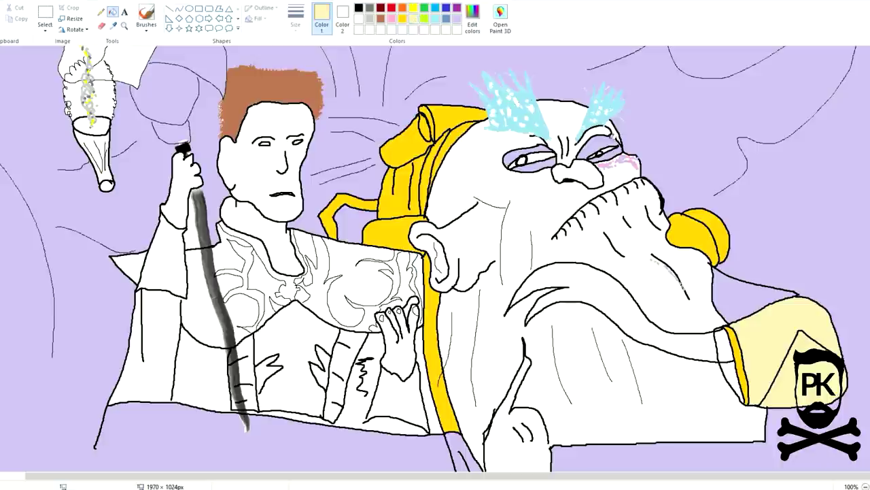
{"action": "left_click", "coordinate": [742, 293]}
- Try to fill the patterned sections of the man's chest armour with light gray
{"action": "left_click", "coordinate": [370, 19]}
{"action": "left_click", "coordinate": [383, 277]}
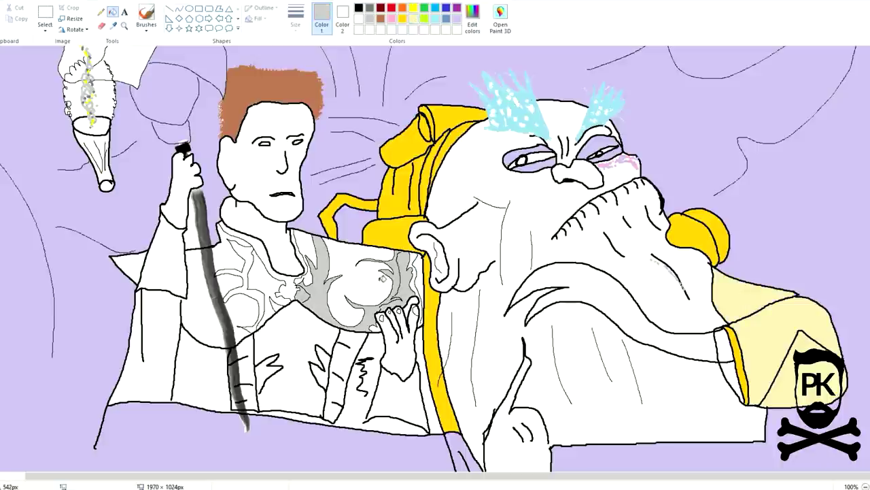
{"action": "left_click", "coordinate": [419, 276]}
{"action": "left_click", "coordinate": [277, 278]}
{"action": "key", "text": "ctrl+z"}
{"action": "key", "text": "ctrl+z"}
{"action": "key", "text": "ctrl+z"}
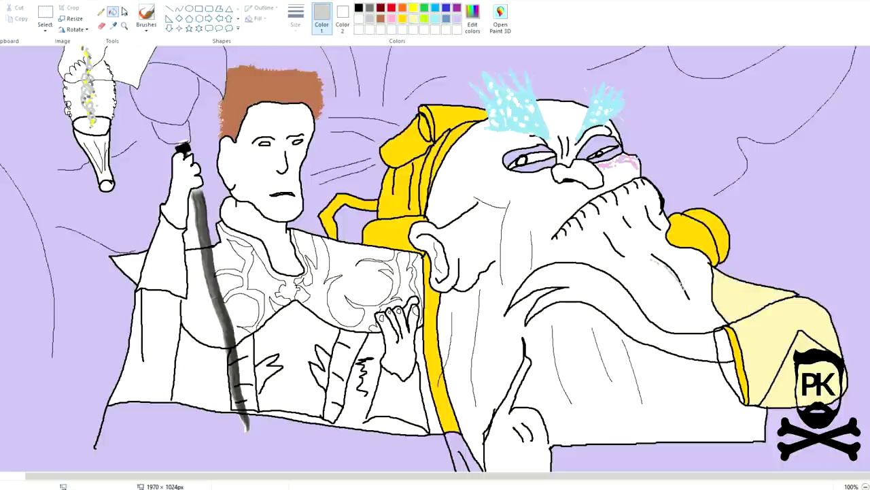
- Try to fill the area around the large ring pattern on the man's armour with light gray
{"action": "left_click", "coordinate": [124, 26]}
{"action": "left_click", "coordinate": [337, 273]}
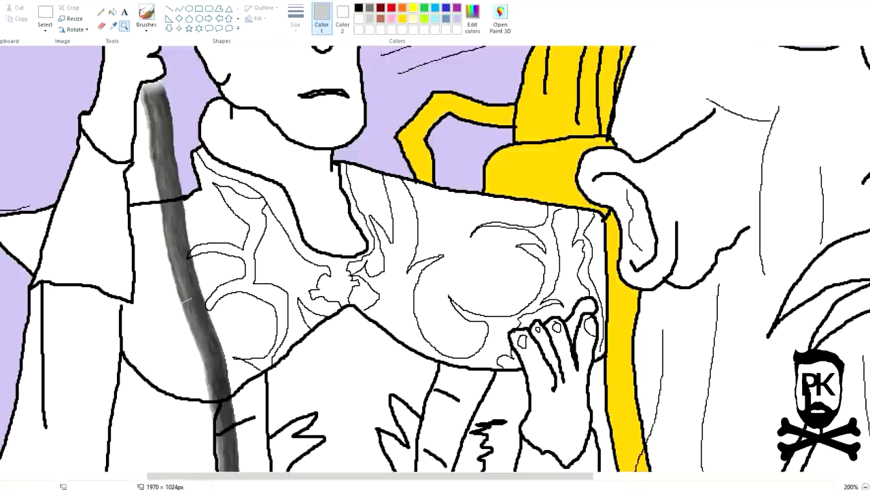
{"action": "left_click", "coordinate": [147, 15]}
{"action": "left_click", "coordinate": [359, 7]}
{"action": "left_click", "coordinate": [112, 12]}
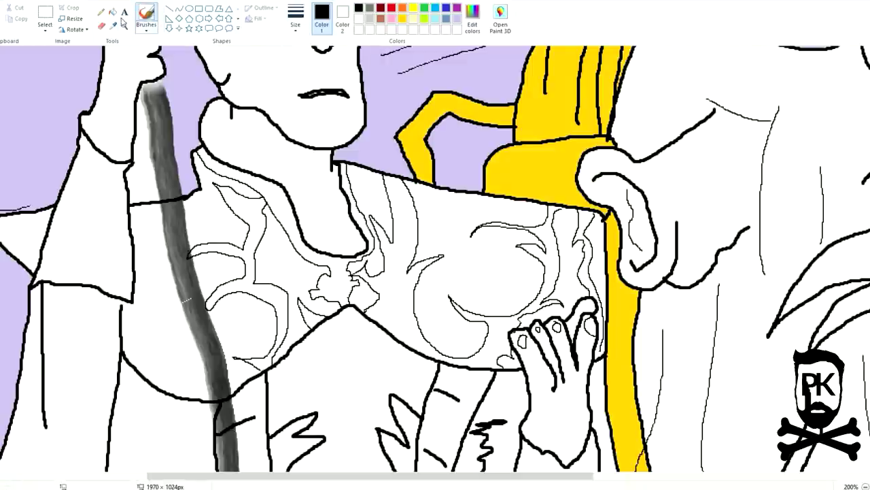
{"action": "left_click", "coordinate": [370, 19]}
{"action": "left_click", "coordinate": [417, 306]}
{"action": "key", "text": "ctrl+z"}
- Fill the swirling patterned sections across the man's chest armour with light gray
{"action": "left_click", "coordinate": [146, 27]}
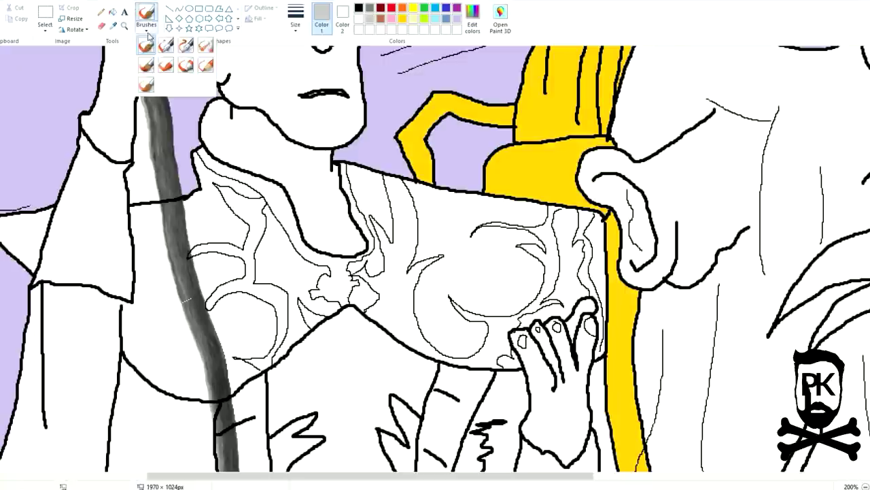
{"action": "left_click", "coordinate": [146, 45]}
{"action": "left_click", "coordinate": [359, 7]}
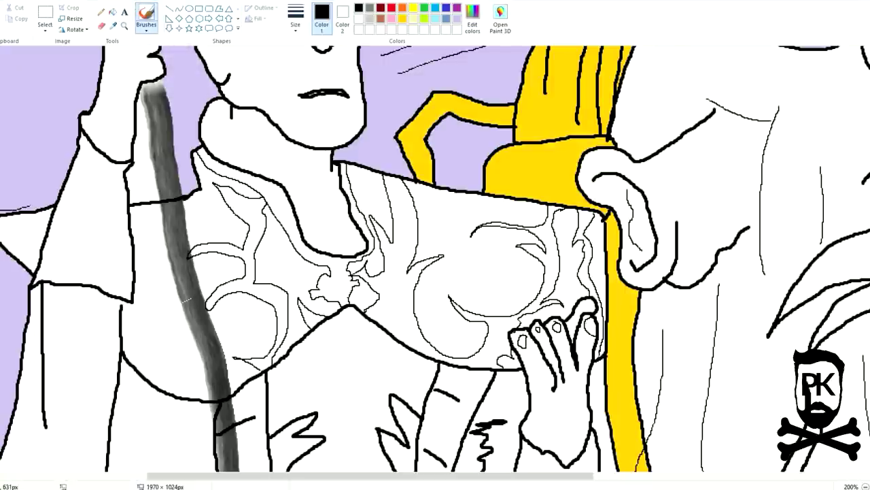
{"action": "left_click", "coordinate": [113, 11]}
{"action": "left_click", "coordinate": [370, 19]}
{"action": "left_click", "coordinate": [408, 218]}
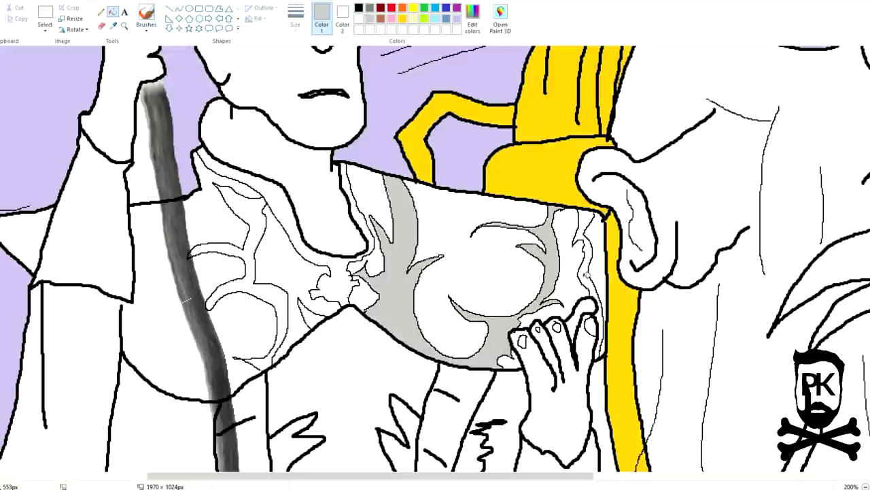
{"action": "left_click", "coordinate": [589, 285]}
{"action": "left_click", "coordinate": [285, 217]}
{"action": "left_click", "coordinate": [225, 299]}
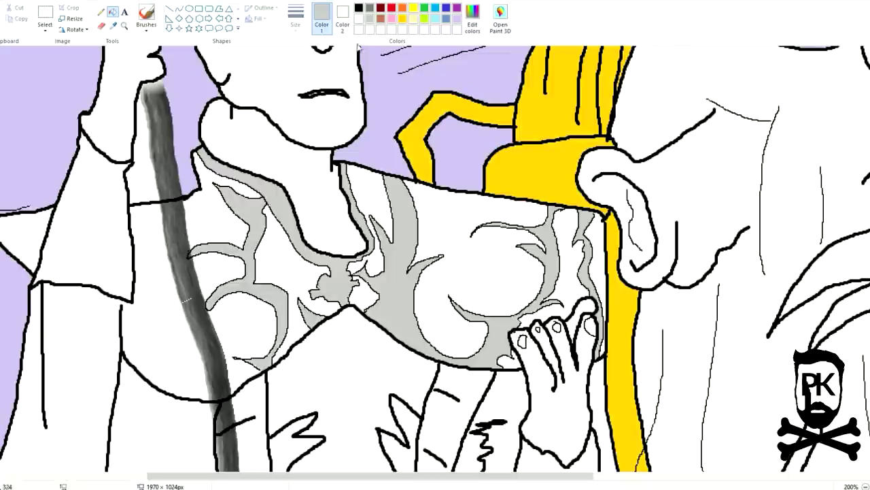
- Fill the man's forearm cuff beside the staff with dark gray and undo the misplaced fill on the armour
{"action": "left_click", "coordinate": [370, 7]}
{"action": "scroll", "coordinate": [329, 177], "scroll_direction": "down", "scroll_amount": 1}
{"action": "left_click", "coordinate": [162, 212]}
{"action": "left_click", "coordinate": [215, 336]}
{"action": "key", "text": "ctrl+z"}
- Trace the rounded bulb and the hood edge of the staff's head with a thicker black brush line
{"action": "left_click", "coordinate": [455, 20]}
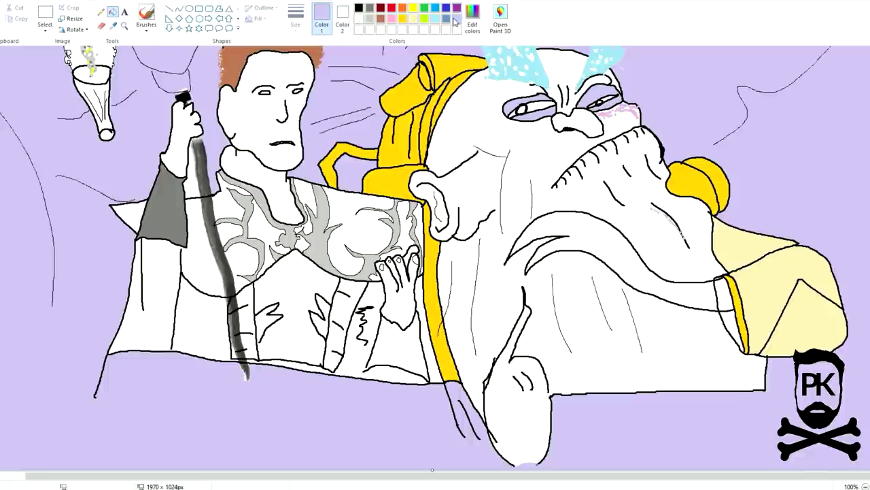
{"action": "scroll", "coordinate": [227, 191], "scroll_direction": "up", "scroll_amount": 1}
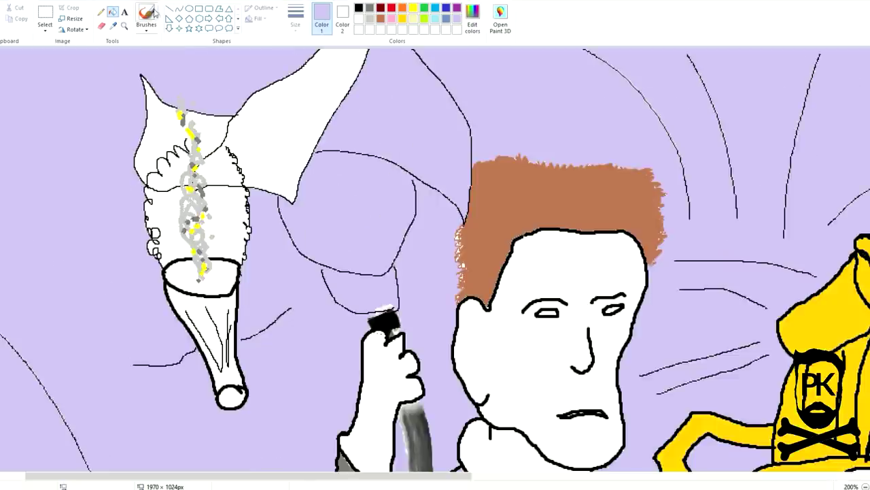
{"action": "left_click", "coordinate": [149, 29]}
{"action": "left_click", "coordinate": [296, 17]}
{"action": "left_click", "coordinate": [318, 64]}
{"action": "left_click", "coordinate": [358, 8]}
{"action": "mouse_move", "coordinate": [412, 175]}
{"action": "left_mouse_down"}
{"action": "mouse_move", "coordinate": [407, 240]}
{"action": "mouse_move", "coordinate": [365, 272]}
{"action": "mouse_move", "coordinate": [308, 249]}
{"action": "mouse_move", "coordinate": [274, 199]}
{"action": "mouse_move", "coordinate": [316, 265]}
{"action": "mouse_move", "coordinate": [364, 270]}
{"action": "mouse_move", "coordinate": [394, 261]}
{"action": "mouse_move", "coordinate": [416, 220]}
{"action": "mouse_move", "coordinate": [417, 174]}
{"action": "left_mouse_up"}
{"action": "key", "text": "ctrl+z"}
{"action": "mouse_move", "coordinate": [312, 153]}
{"action": "left_mouse_down"}
{"action": "mouse_move", "coordinate": [393, 161]}
{"action": "mouse_move", "coordinate": [457, 203]}
{"action": "mouse_move", "coordinate": [465, 220]}
{"action": "mouse_move", "coordinate": [472, 126]}
{"action": "mouse_move", "coordinate": [427, 61]}
{"action": "mouse_move", "coordinate": [410, 53]}
{"action": "mouse_move", "coordinate": [476, 163]}
{"action": "left_mouse_up"}
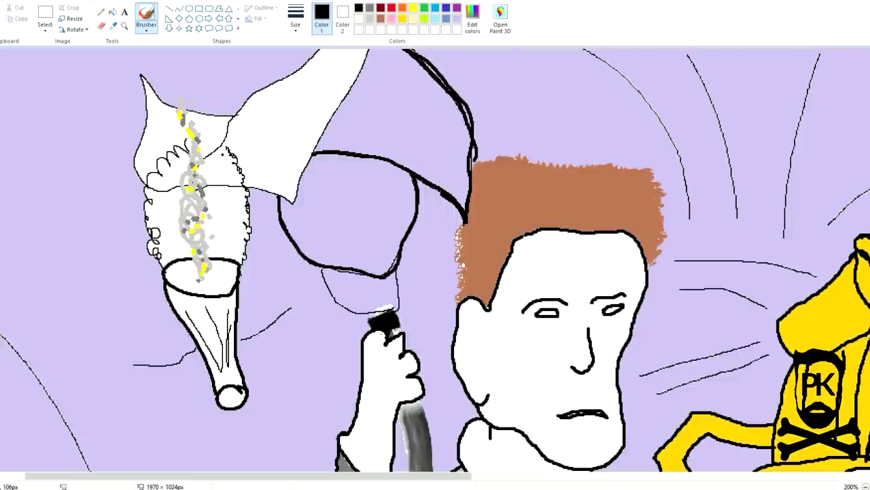
- Trace the small cup beneath the staff's bulb in thick black down to the man's hand
{"action": "mouse_move", "coordinate": [322, 266]}
{"action": "left_mouse_down"}
{"action": "mouse_move", "coordinate": [392, 306]}
{"action": "mouse_move", "coordinate": [398, 266]}
{"action": "left_mouse_up"}
{"action": "mouse_move", "coordinate": [358, 315]}
{"action": "left_mouse_down"}
{"action": "mouse_move", "coordinate": [408, 302]}
{"action": "mouse_move", "coordinate": [370, 316]}
{"action": "mouse_move", "coordinate": [399, 268]}
{"action": "left_mouse_up"}
{"action": "key", "text": "ctrl+z"}
{"action": "left_click_drag", "start_coordinate": [393, 314], "coordinate": [321, 266]}
- Fill the staff's hood, bulb, cup, pointed end piece and hanging horn with yellow
{"action": "left_click", "coordinate": [413, 8]}
{"action": "left_click", "coordinate": [144, 30]}
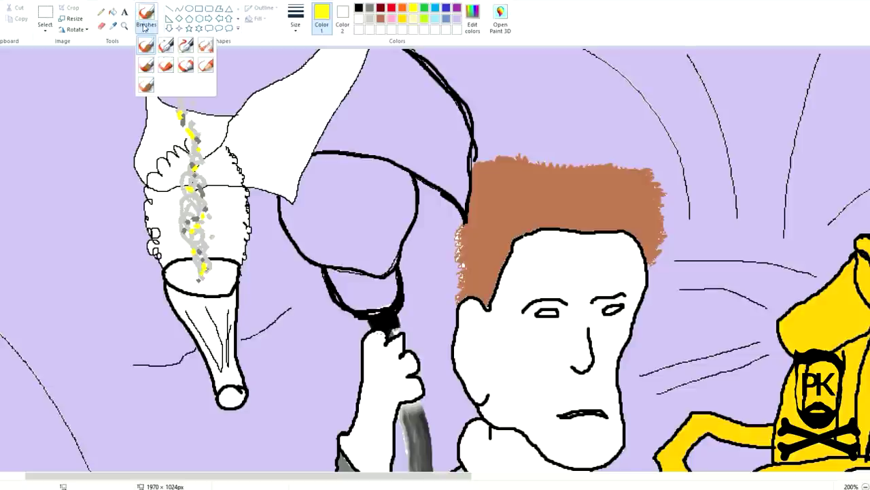
{"action": "left_click", "coordinate": [113, 11]}
{"action": "left_click", "coordinate": [378, 185]}
{"action": "left_click", "coordinate": [381, 102]}
{"action": "left_click", "coordinate": [170, 123]}
{"action": "left_click", "coordinate": [211, 326]}
{"action": "left_click", "coordinate": [204, 275]}
{"action": "left_click", "coordinate": [231, 396]}
{"action": "left_click", "coordinate": [361, 287]}
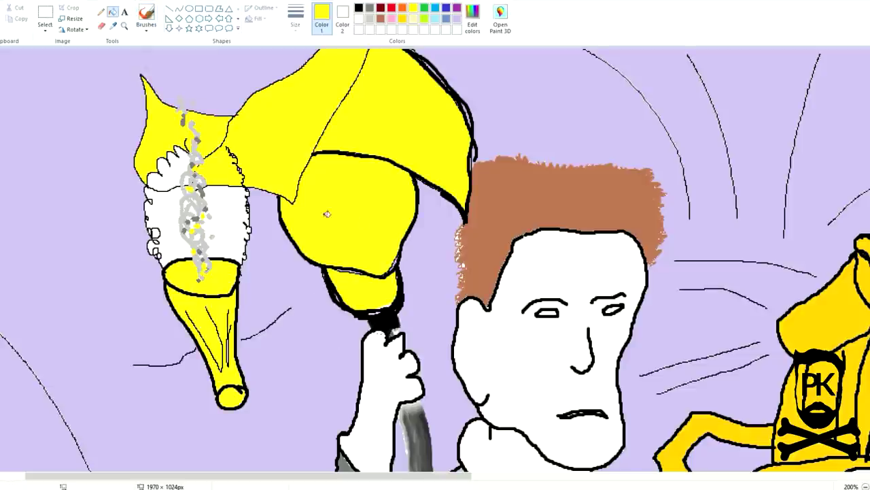
{"action": "left_click", "coordinate": [171, 165]}
- Fill the white areas around the gray smoke above the hanging horn with the lavender background colour
{"action": "left_click", "coordinate": [456, 18]}
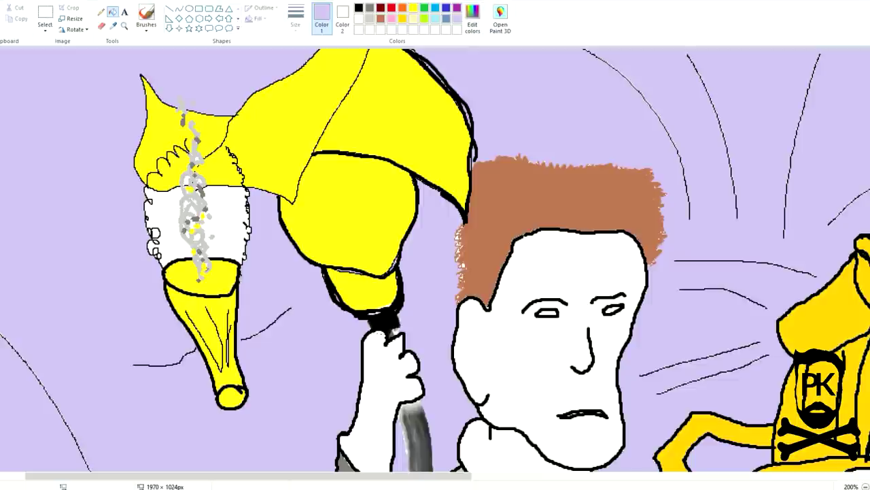
{"action": "key", "text": "XF86AudioNext"}
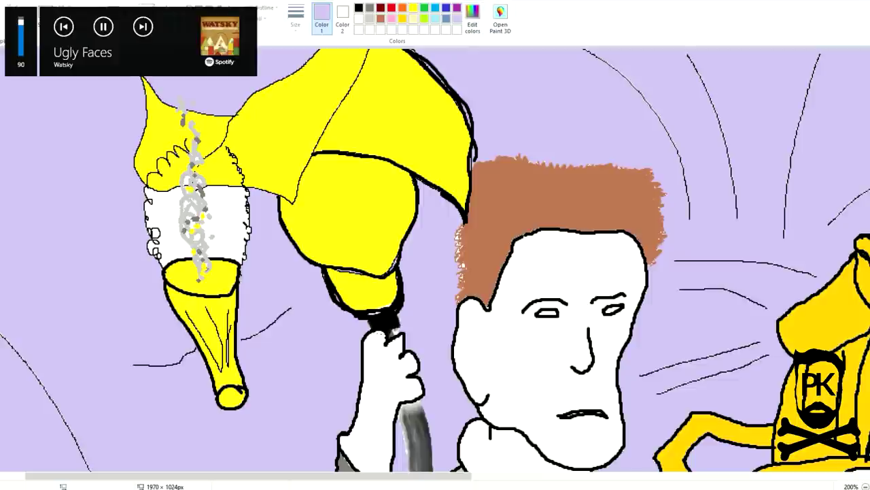
{"action": "key", "text": "XF86AudioNext"}
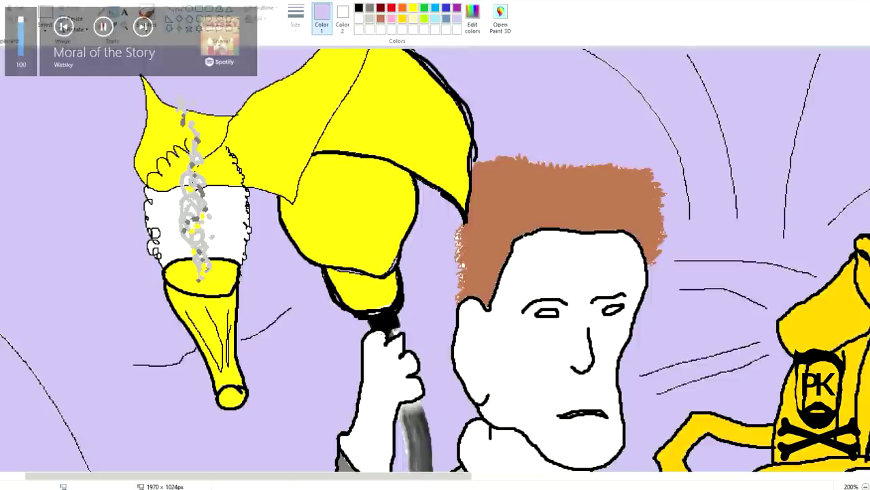
{"action": "left_click", "coordinate": [204, 225]}
{"action": "left_click", "coordinate": [190, 224]}
{"action": "left_click", "coordinate": [123, 25]}
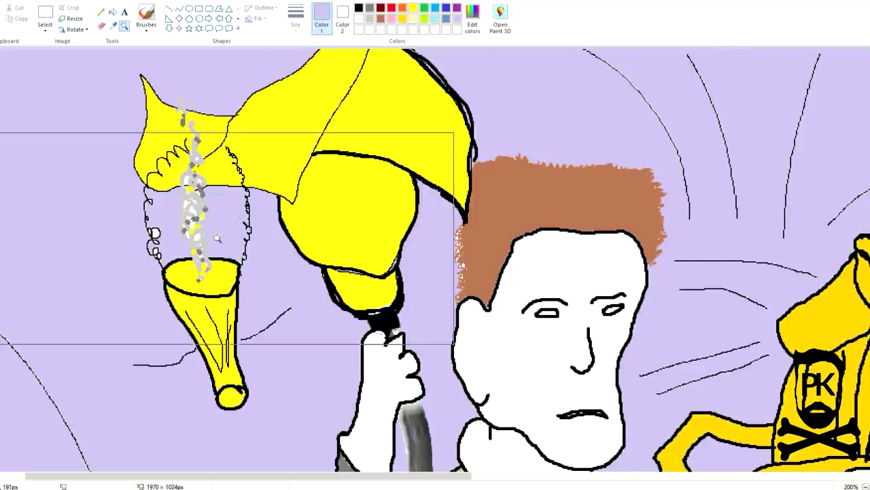
{"action": "left_click", "coordinate": [238, 238]}
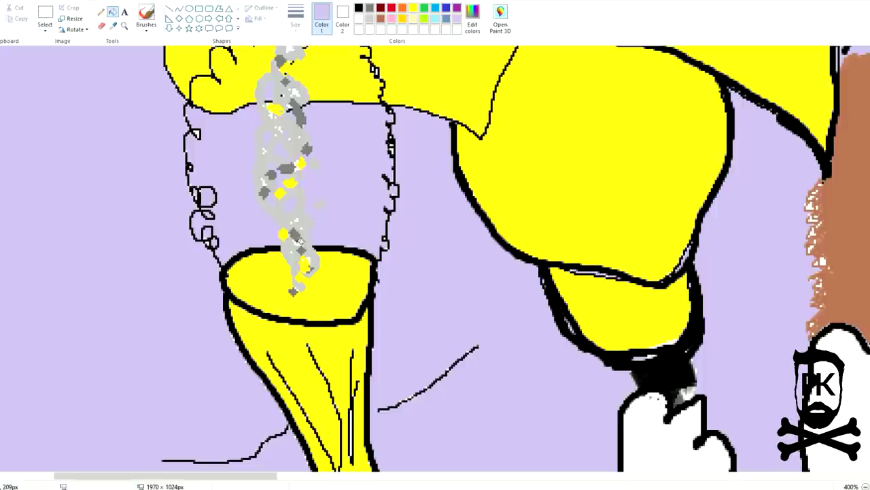
{"action": "left_click", "coordinate": [306, 279]}
{"action": "left_click", "coordinate": [374, 305]}
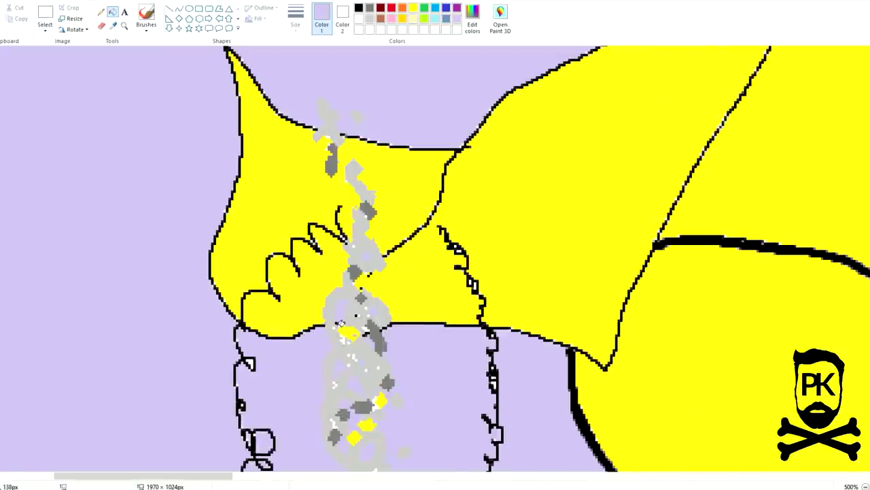
- Draw a black fold line down the old man's cheek from beside his nose
{"action": "scroll", "coordinate": [374, 332], "scroll_direction": "down", "scroll_amount": 7}
{"action": "scroll", "coordinate": [361, 262], "scroll_direction": "up", "scroll_amount": 1}
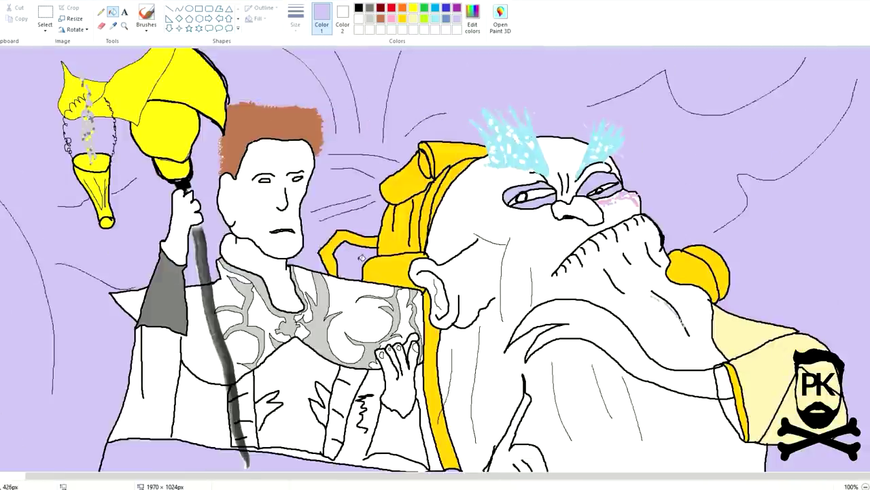
{"action": "scroll", "coordinate": [364, 248], "scroll_direction": "down", "scroll_amount": 2}
{"action": "left_click", "coordinate": [146, 27]}
{"action": "left_click", "coordinate": [207, 45]}
{"action": "left_click", "coordinate": [295, 26]}
{"action": "left_click", "coordinate": [318, 106]}
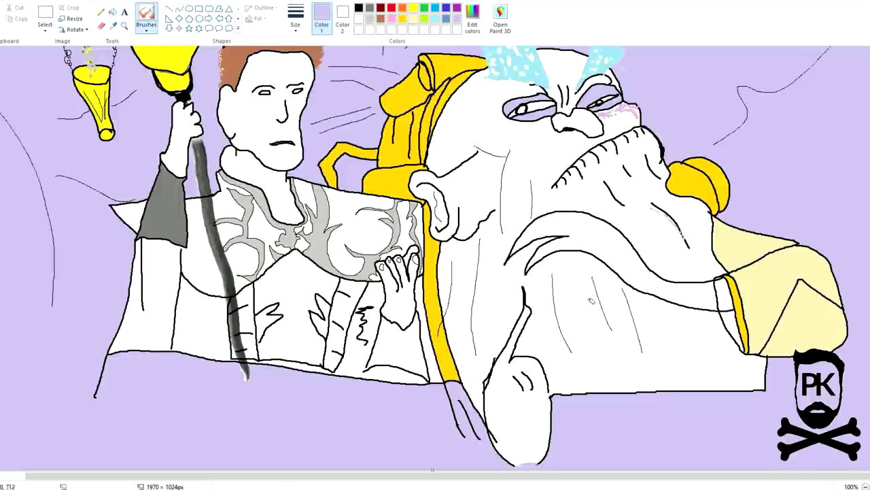
{"action": "left_click", "coordinate": [297, 26]}
{"action": "left_click", "coordinate": [318, 106]}
{"action": "left_click", "coordinate": [359, 9]}
{"action": "left_click", "coordinate": [147, 28]}
{"action": "left_click", "coordinate": [147, 45]}
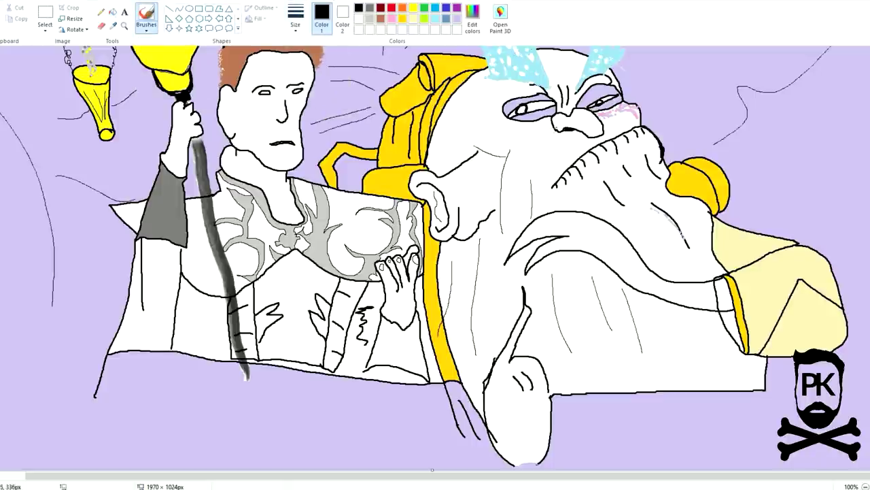
{"action": "left_click_drag", "start_coordinate": [544, 141], "coordinate": [530, 217]}
- Shade along the wrinkle lines on the old man's cheek, temple and neck with lavender textured brush strokes
{"action": "left_click", "coordinate": [149, 32]}
{"action": "left_click", "coordinate": [207, 45]}
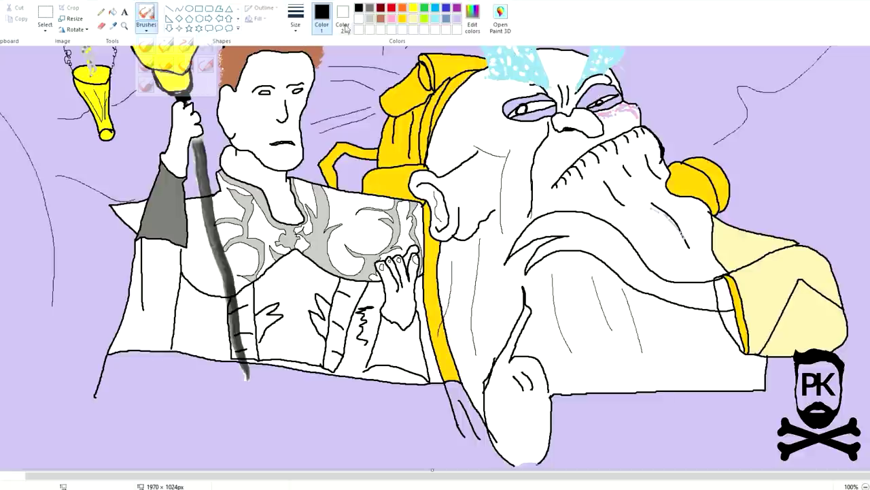
{"action": "left_click", "coordinate": [455, 20]}
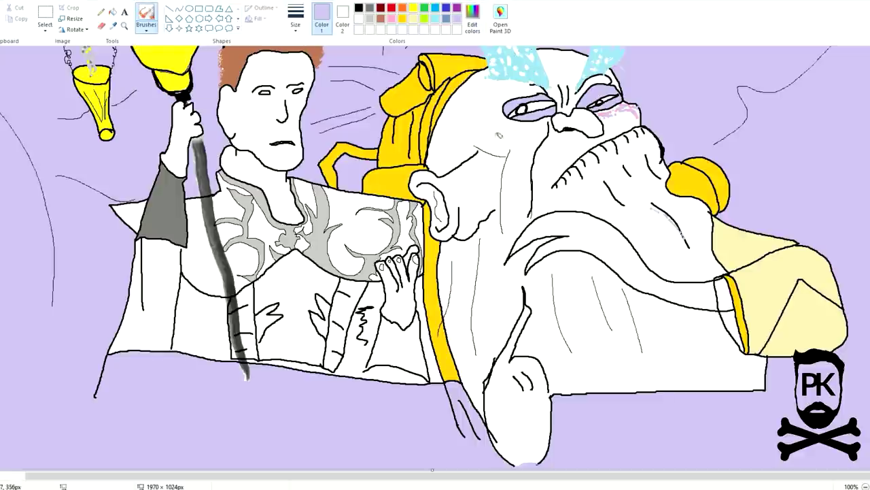
{"action": "left_click_drag", "start_coordinate": [550, 121], "coordinate": [530, 204]}
{"action": "left_click_drag", "start_coordinate": [485, 248], "coordinate": [475, 325]}
{"action": "left_click_drag", "start_coordinate": [458, 267], "coordinate": [446, 325]}
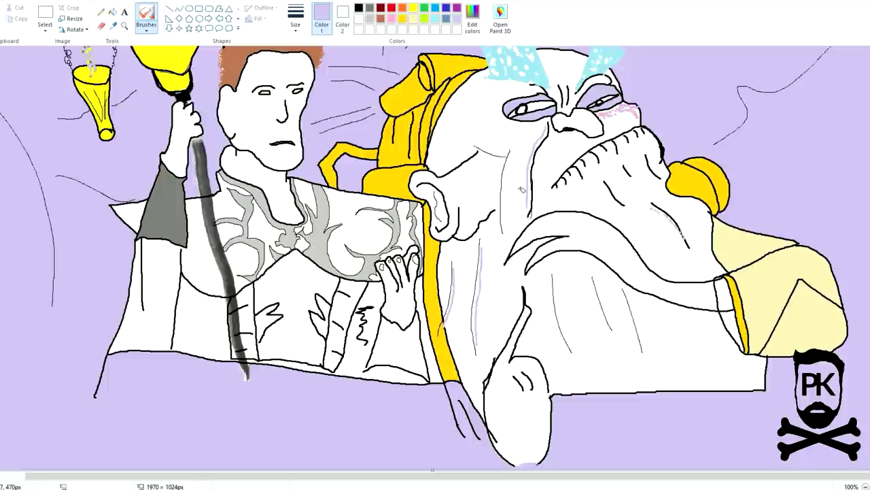
{"action": "left_click_drag", "start_coordinate": [484, 156], "coordinate": [501, 197]}
{"action": "left_click_drag", "start_coordinate": [556, 285], "coordinate": [567, 346]}
{"action": "left_click_drag", "start_coordinate": [596, 286], "coordinate": [605, 331]}
{"action": "left_click_drag", "start_coordinate": [631, 296], "coordinate": [649, 365]}
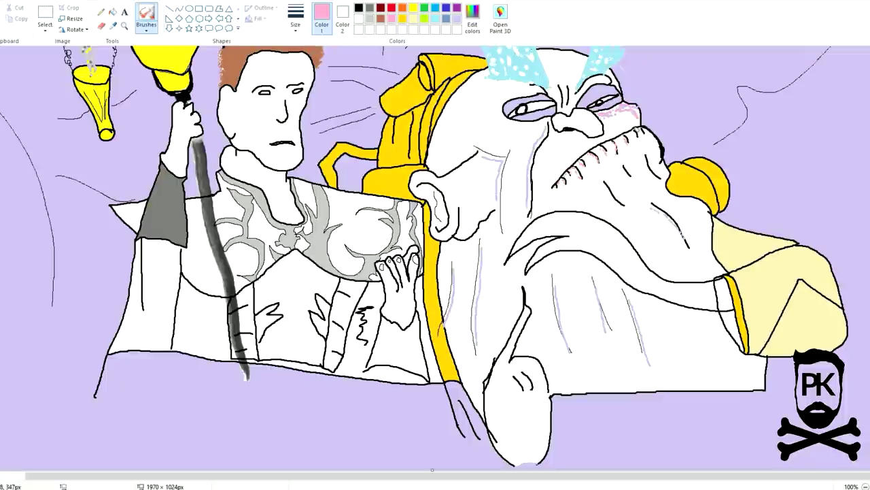
- Shade the old man's mouth creases, the raised finger and the curved fold under his chin with pink
{"action": "left_click_drag", "start_coordinate": [652, 130], "coordinate": [624, 134]}
{"action": "scroll", "coordinate": [582, 423], "scroll_direction": "up", "scroll_amount": 1}
{"action": "mouse_move", "coordinate": [515, 415]}
{"action": "left_mouse_down"}
{"action": "mouse_move", "coordinate": [546, 410]}
{"action": "mouse_move", "coordinate": [510, 399]}
{"action": "left_mouse_up"}
{"action": "key", "text": "ctrl+z"}
{"action": "mouse_move", "coordinate": [528, 347]}
{"action": "left_mouse_down"}
{"action": "mouse_move", "coordinate": [499, 405]}
{"action": "mouse_move", "coordinate": [488, 452]}
{"action": "left_mouse_up"}
{"action": "mouse_move", "coordinate": [525, 276]}
{"action": "left_mouse_down"}
{"action": "mouse_move", "coordinate": [611, 260]}
{"action": "mouse_move", "coordinate": [638, 293]}
{"action": "mouse_move", "coordinate": [576, 253]}
{"action": "mouse_move", "coordinate": [520, 282]}
{"action": "mouse_move", "coordinate": [576, 253]}
{"action": "left_mouse_up"}
{"action": "key", "text": "ctrl+z"}
{"action": "left_click_drag", "start_coordinate": [543, 291], "coordinate": [563, 279]}
- Fill the narrow gap beside the old man's far backpack strap with black
{"action": "left_click", "coordinate": [359, 8]}
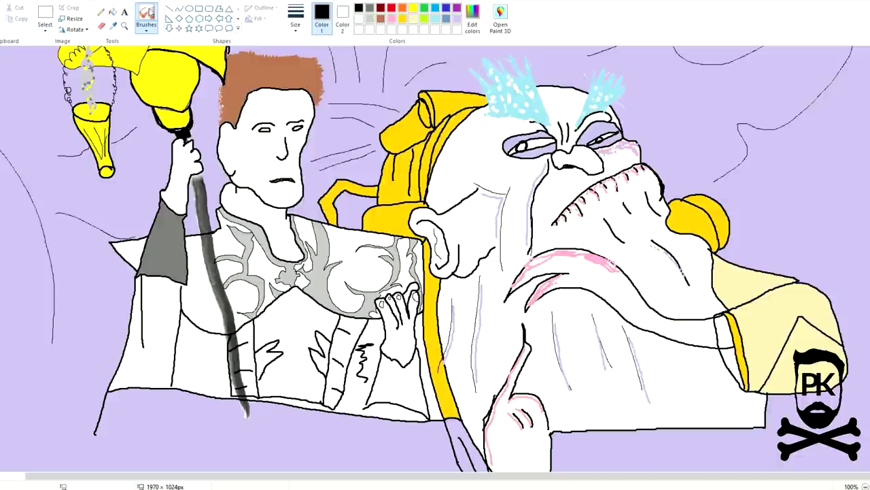
{"action": "left_click", "coordinate": [112, 11]}
{"action": "left_click", "coordinate": [733, 357]}
{"action": "left_click", "coordinate": [101, 26]}
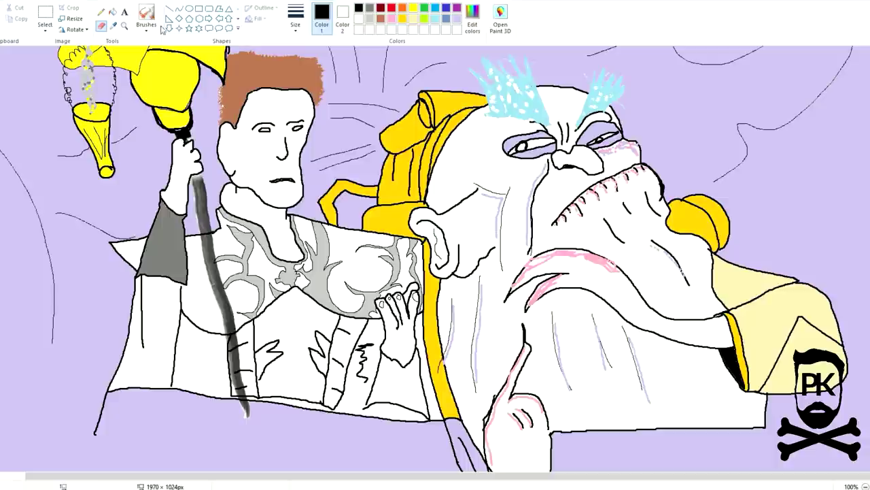
{"action": "left_click", "coordinate": [124, 26]}
{"action": "left_click", "coordinate": [776, 377]}
{"action": "scroll", "coordinate": [484, 252], "scroll_direction": "up", "scroll_amount": 2}
{"action": "left_click", "coordinate": [113, 12]}
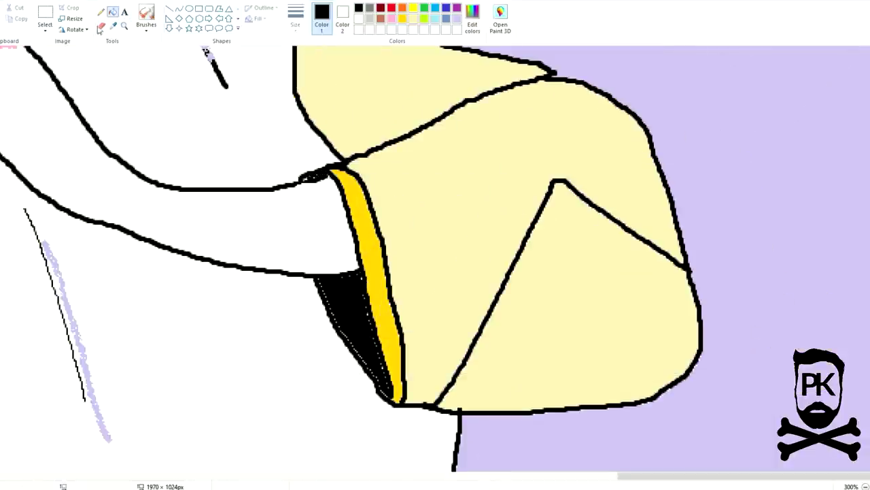
- Add red brush accents to the short creases along the old man's mouth
{"action": "left_click", "coordinate": [123, 25]}
{"action": "right_click", "coordinate": [268, 149]}
{"action": "left_click", "coordinate": [534, 162]}
{"action": "left_click", "coordinate": [146, 19]}
{"action": "left_click", "coordinate": [392, 19]}
{"action": "left_click", "coordinate": [391, 7]}
{"action": "left_click_drag", "start_coordinate": [512, 305], "coordinate": [525, 319]}
{"action": "mouse_move", "coordinate": [549, 274]}
{"action": "left_mouse_down"}
{"action": "mouse_move", "coordinate": [646, 234]}
{"action": "mouse_move", "coordinate": [614, 241]}
{"action": "left_mouse_up"}
{"action": "left_click_drag", "start_coordinate": [644, 238], "coordinate": [650, 231]}
- Shade the upper edges of the old man's nose with red and lavender strokes
{"action": "left_click_drag", "start_coordinate": [517, 192], "coordinate": [565, 207]}
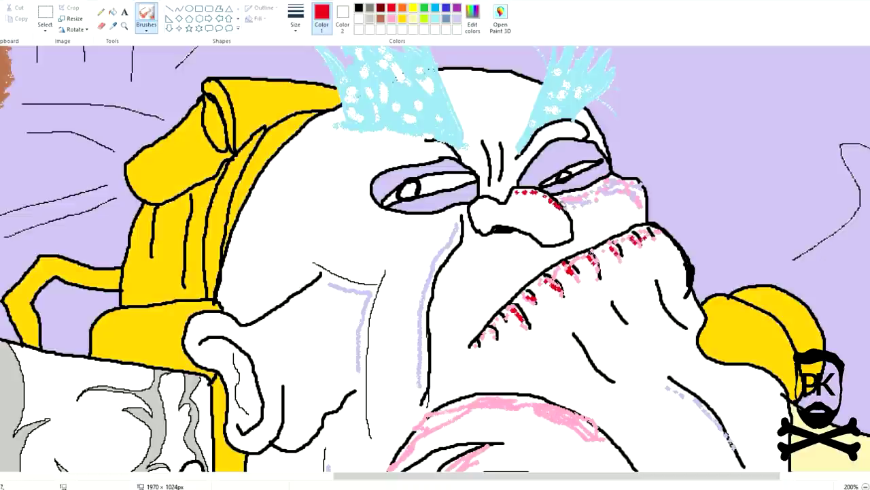
{"action": "left_click_drag", "start_coordinate": [477, 208], "coordinate": [501, 199]}
{"action": "left_click", "coordinate": [457, 19]}
{"action": "left_click_drag", "start_coordinate": [490, 204], "coordinate": [511, 200]}
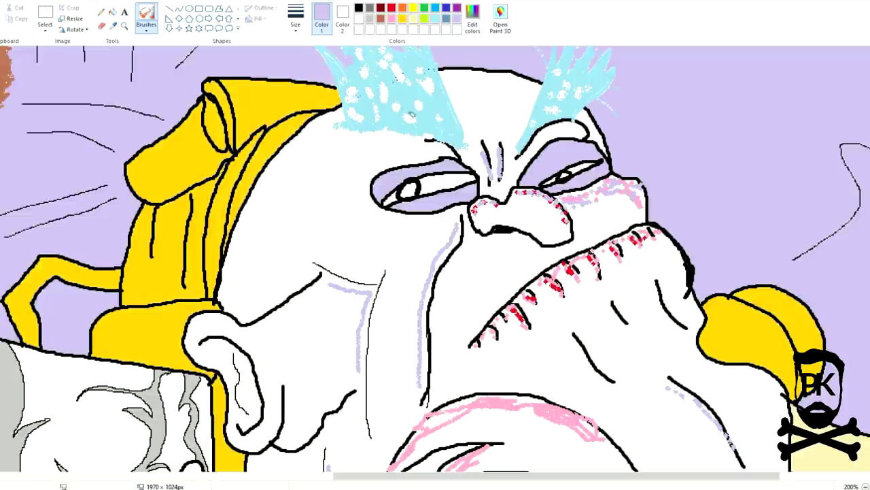
- Shade the folds above the old man's eyes with lavender and red strokes
{"action": "left_click_drag", "start_coordinate": [443, 135], "coordinate": [465, 150]}
{"action": "left_click_drag", "start_coordinate": [528, 151], "coordinate": [567, 123]}
{"action": "left_click", "coordinate": [393, 8]}
{"action": "left_click", "coordinate": [524, 158]}
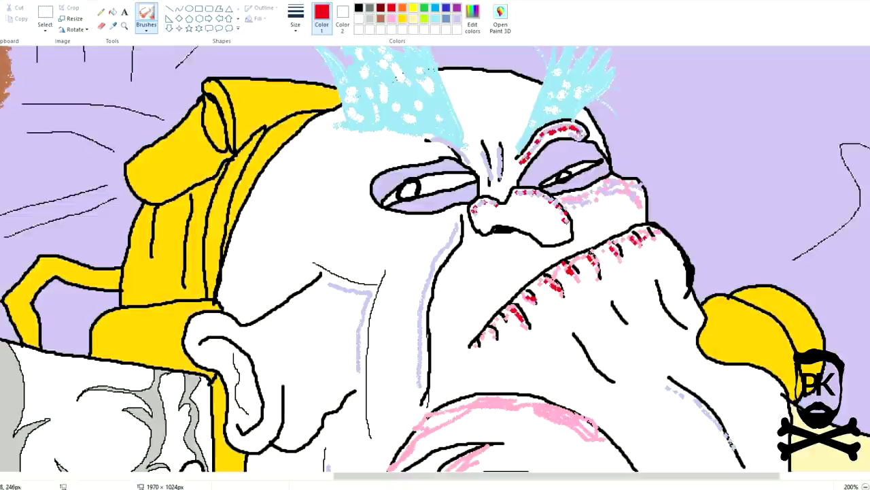
- Set lavender as primary and red as secondary colour, and shade the old man's forehead edge and far temple with both
{"action": "left_click", "coordinate": [457, 18]}
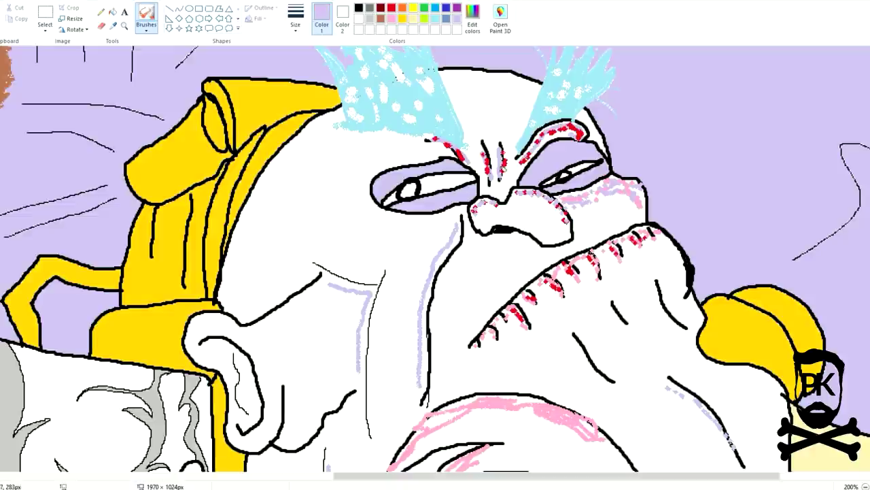
{"action": "right_click", "coordinate": [393, 7]}
{"action": "left_click", "coordinate": [342, 18]}
{"action": "left_click", "coordinate": [393, 8]}
{"action": "left_click", "coordinate": [322, 19]}
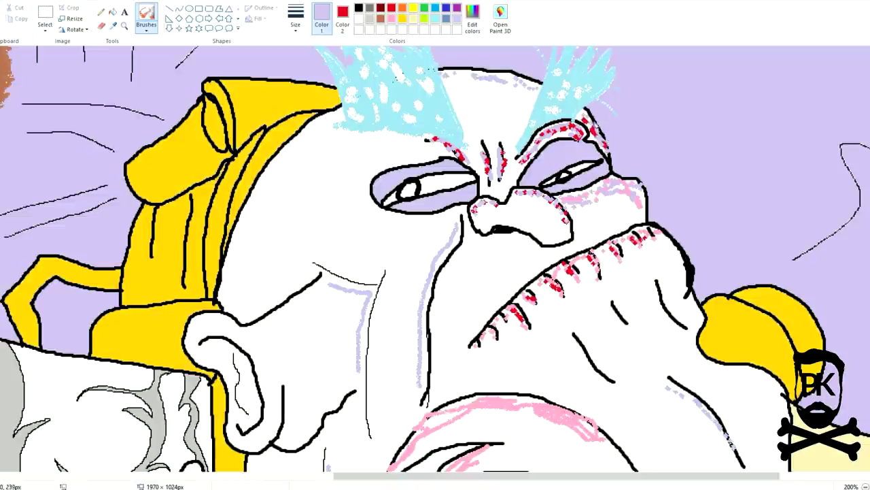
- Shade the back edge of the old man's head beside the backpack with yellow
{"action": "scroll", "coordinate": [518, 140], "scroll_direction": "down", "scroll_amount": 1}
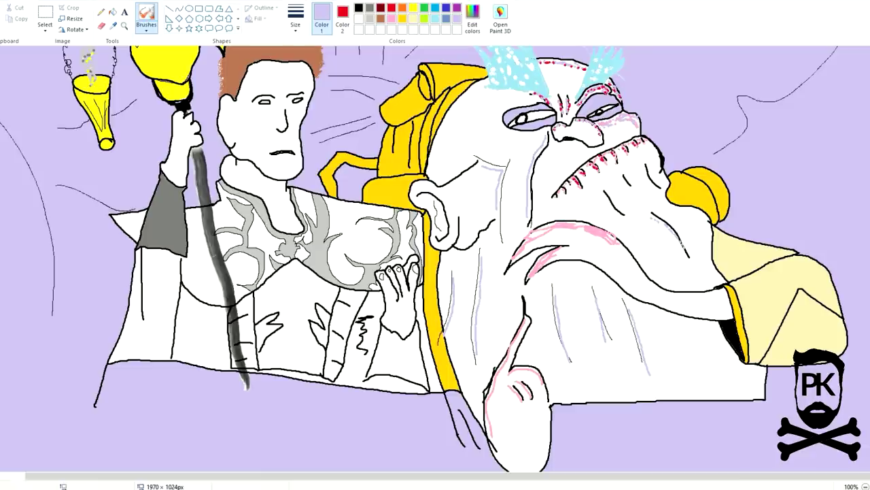
{"action": "scroll", "coordinate": [479, 86], "scroll_direction": "up", "scroll_amount": 2}
{"action": "left_click", "coordinate": [413, 9]}
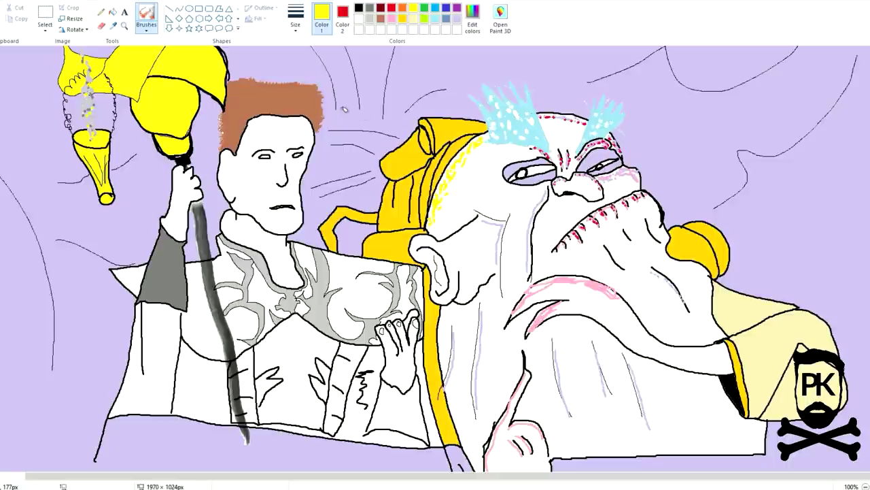
- Set pink as primary and purple as secondary colour, and shade the inner curve of the old man's ear
{"action": "left_click", "coordinate": [392, 21]}
{"action": "left_click", "coordinate": [125, 26]}
{"action": "double_click", "coordinate": [459, 283]}
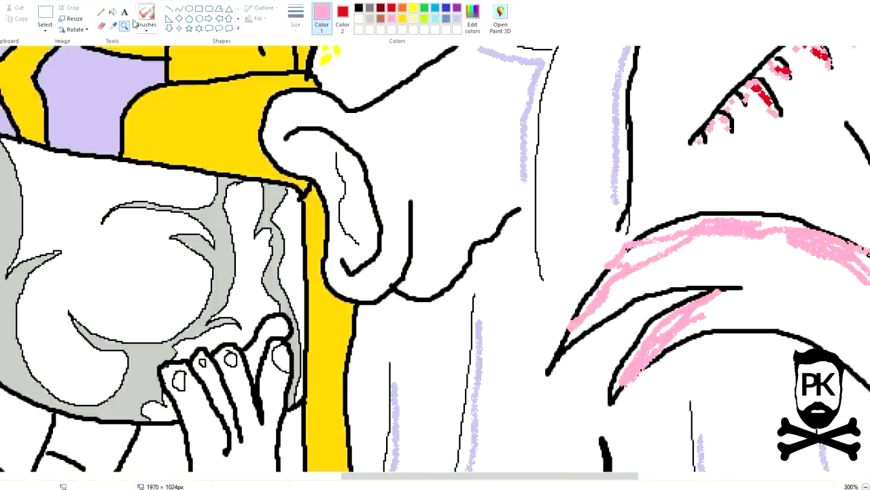
{"action": "left_click", "coordinate": [146, 13]}
{"action": "right_click", "coordinate": [463, 11]}
{"action": "right_click", "coordinate": [457, 8]}
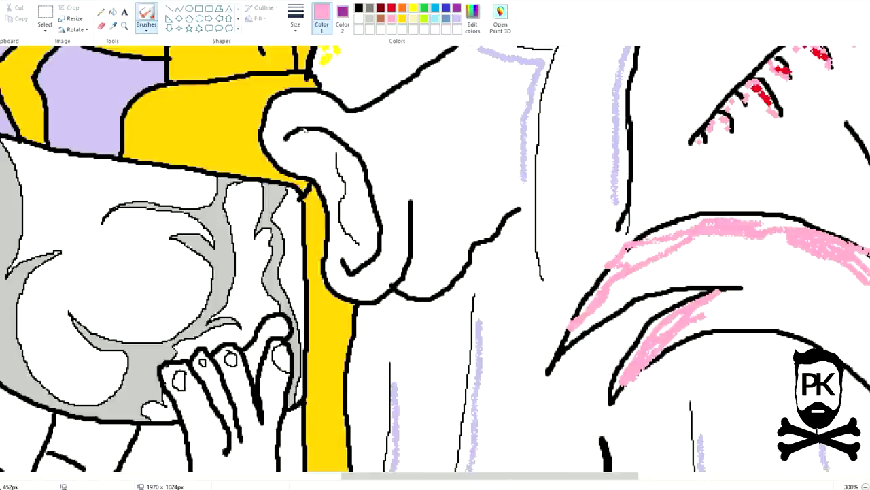
{"action": "mouse_move", "coordinate": [320, 135]}
{"action": "left_mouse_down"}
{"action": "mouse_move", "coordinate": [367, 211]}
{"action": "mouse_move", "coordinate": [350, 263]}
{"action": "left_mouse_up"}
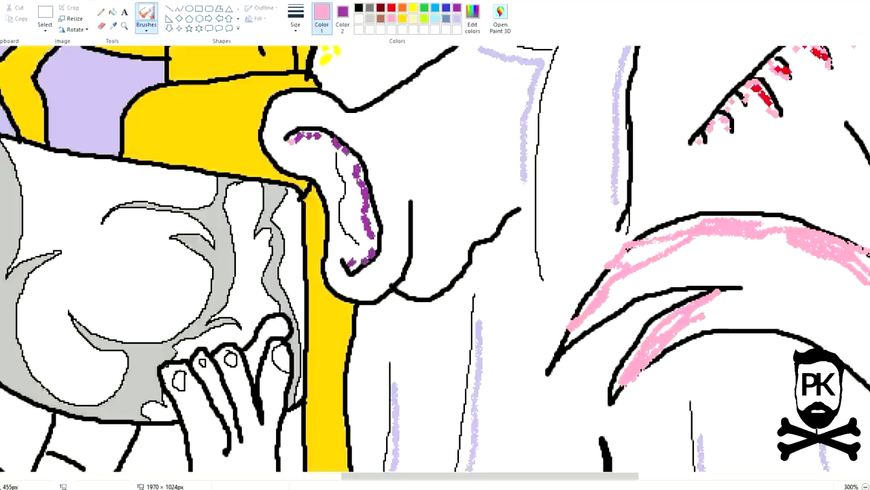
- Overlay pink and lavender shading inside the old man's ear and redraw its inner contour line in black
{"action": "mouse_move", "coordinate": [343, 148]}
{"action": "left_mouse_down"}
{"action": "mouse_move", "coordinate": [374, 241]}
{"action": "mouse_move", "coordinate": [352, 270]}
{"action": "mouse_move", "coordinate": [360, 242]}
{"action": "mouse_move", "coordinate": [339, 153]}
{"action": "left_mouse_up"}
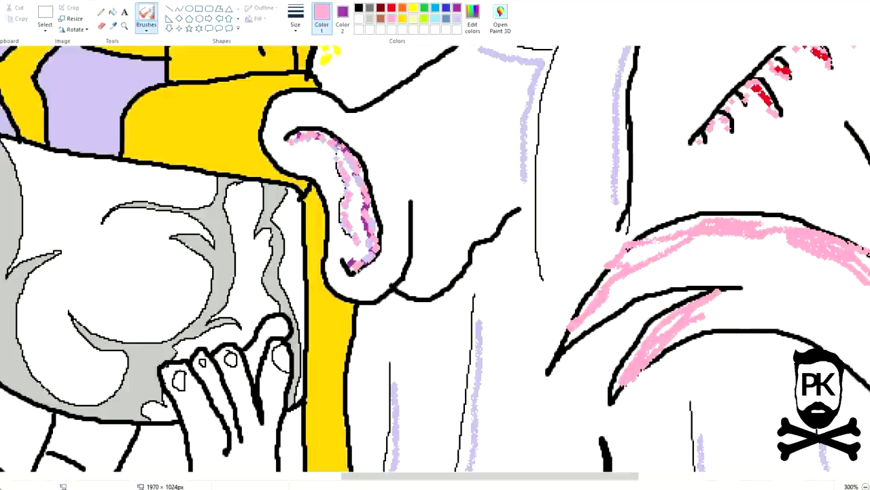
{"action": "left_click", "coordinate": [147, 31]}
{"action": "left_click", "coordinate": [147, 49]}
{"action": "left_click", "coordinate": [358, 7]}
{"action": "left_click_drag", "start_coordinate": [335, 155], "coordinate": [353, 241]}
- Fill the armoured man's clothing below the chest armour, around his raised hand beside the backpack strap, with black
{"action": "left_click", "coordinate": [124, 26]}
{"action": "left_click", "coordinate": [177, 139]}
{"action": "right_click", "coordinate": [300, 285]}
{"action": "right_click", "coordinate": [301, 286]}
{"action": "right_click", "coordinate": [300, 285]}
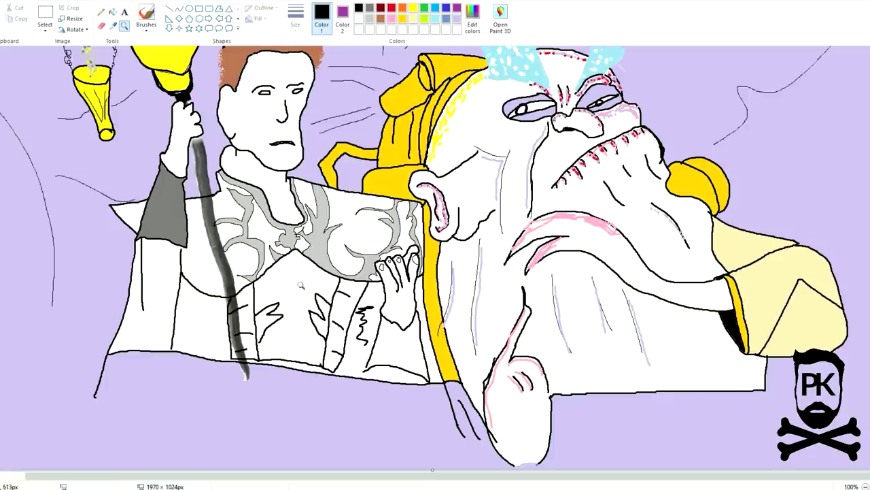
{"action": "left_click", "coordinate": [302, 285]}
{"action": "left_click", "coordinate": [113, 11]}
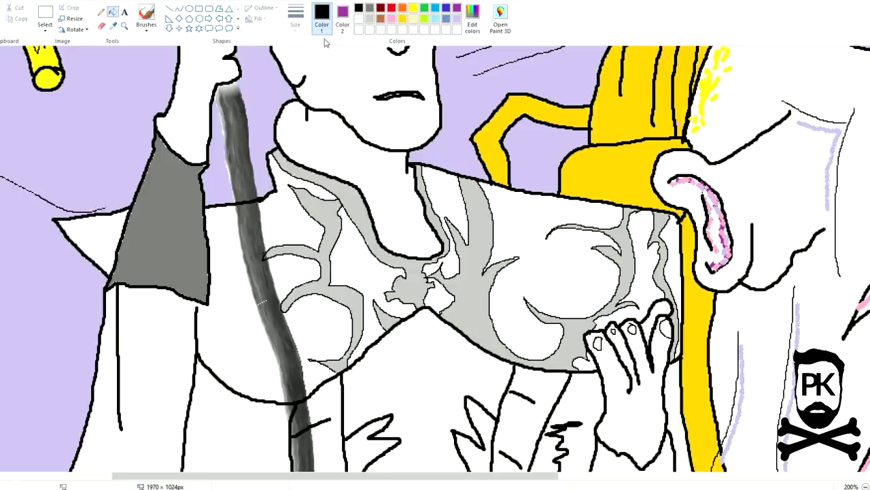
{"action": "left_click", "coordinate": [551, 399]}
- Fill the clothing below the grey sleeve on the staff side of the armoured man with black
{"action": "left_click", "coordinate": [225, 426]}
{"action": "key", "text": "ctrl+z"}
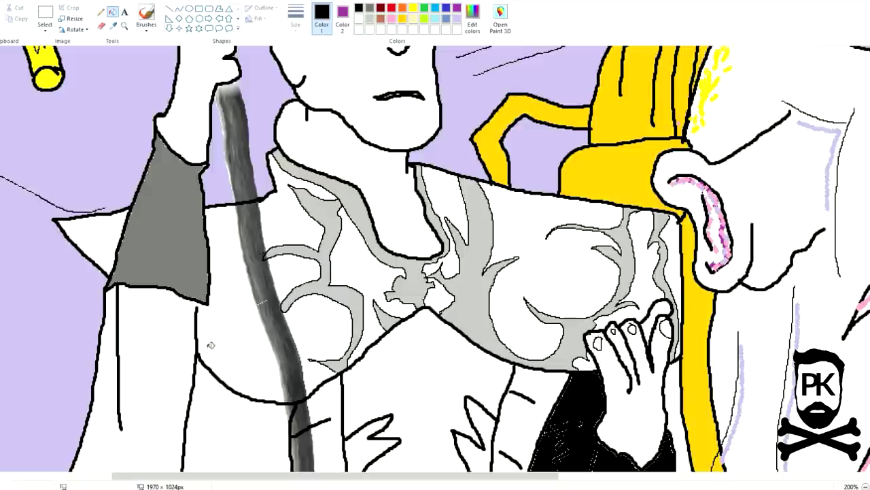
{"action": "left_click", "coordinate": [146, 17]}
{"action": "left_click", "coordinate": [146, 29]}
{"action": "left_click", "coordinate": [113, 11]}
{"action": "left_click", "coordinate": [241, 410]}
{"action": "scroll", "coordinate": [293, 359], "scroll_direction": "down", "scroll_amount": 1}
{"action": "scroll", "coordinate": [377, 363], "scroll_direction": "up", "scroll_amount": 1}
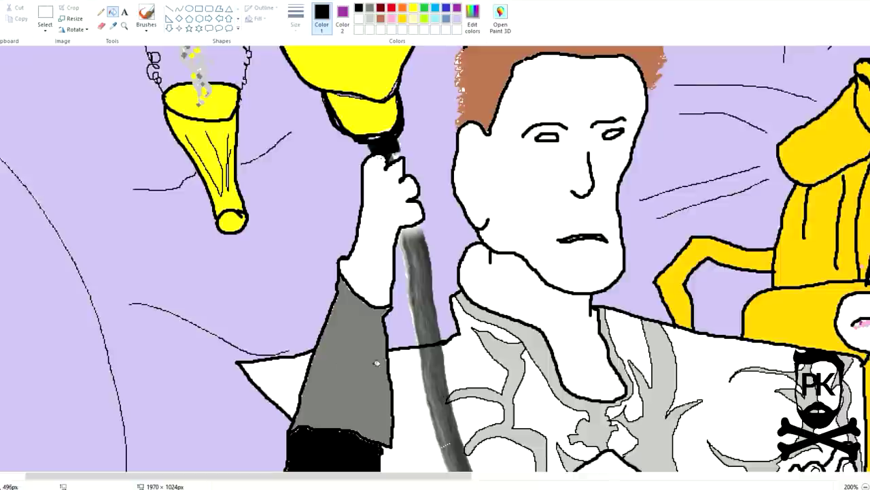
- Try to fill the centre of the armoured man's torso with light grey
{"action": "scroll", "coordinate": [377, 362], "scroll_direction": "down", "scroll_amount": 3}
{"action": "left_click_drag", "start_coordinate": [349, 476], "coordinate": [456, 478]}
{"action": "scroll", "coordinate": [352, 270], "scroll_direction": "down", "scroll_amount": 1}
{"action": "left_click", "coordinate": [371, 20]}
{"action": "left_click", "coordinate": [307, 289]}
{"action": "key", "text": "ctrl+z"}
- Paint over the jagged spikes on both sides of the torso's central panel with a thick white brush
{"action": "left_click", "coordinate": [124, 26]}
{"action": "left_click", "coordinate": [275, 300]}
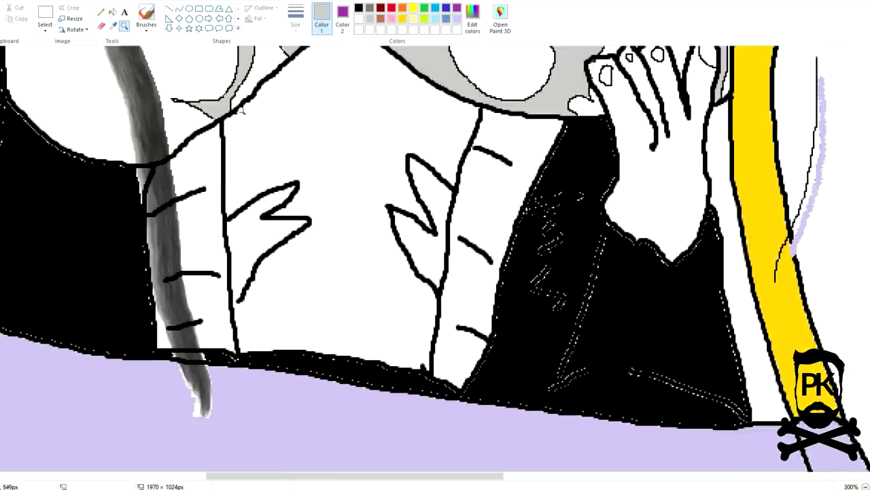
{"action": "left_click", "coordinate": [146, 29]}
{"action": "left_click", "coordinate": [147, 51]}
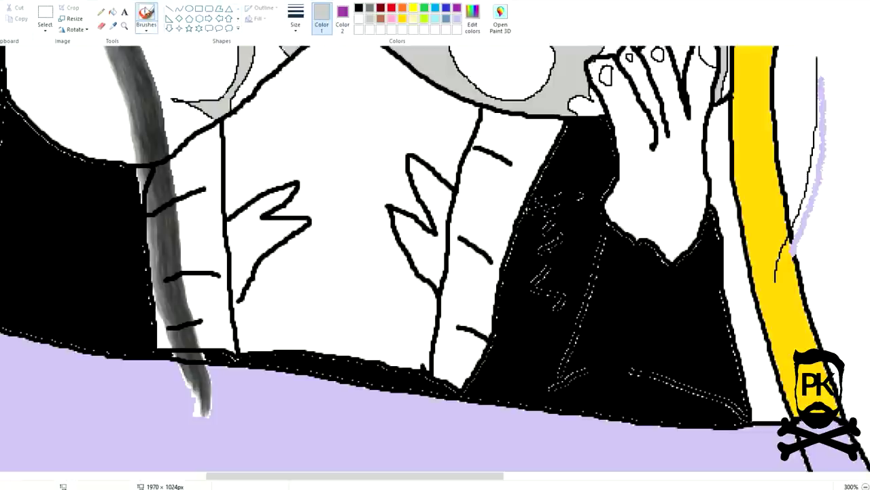
{"action": "left_click", "coordinate": [358, 19]}
{"action": "left_click", "coordinate": [294, 29]}
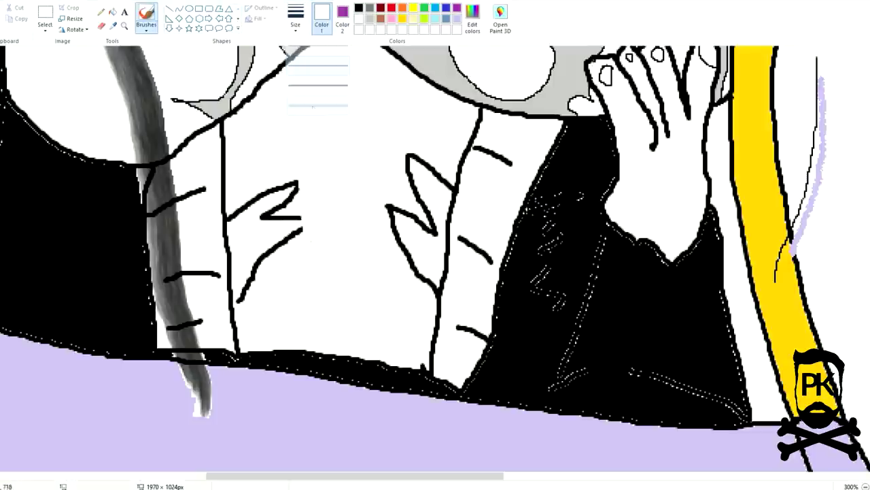
{"action": "left_click", "coordinate": [313, 106]}
{"action": "left_click_drag", "start_coordinate": [298, 226], "coordinate": [265, 241]}
{"action": "mouse_move", "coordinate": [243, 298]}
{"action": "left_mouse_down"}
{"action": "mouse_move", "coordinate": [241, 207]}
{"action": "mouse_move", "coordinate": [408, 168]}
{"action": "mouse_move", "coordinate": [447, 197]}
{"action": "mouse_move", "coordinate": [394, 242]}
{"action": "mouse_move", "coordinate": [425, 210]}
{"action": "left_mouse_up"}
- Fill the central panel of the armoured man's torso with light grey
{"action": "left_click", "coordinate": [113, 12]}
{"action": "left_click", "coordinate": [370, 19]}
{"action": "left_click", "coordinate": [354, 143]}
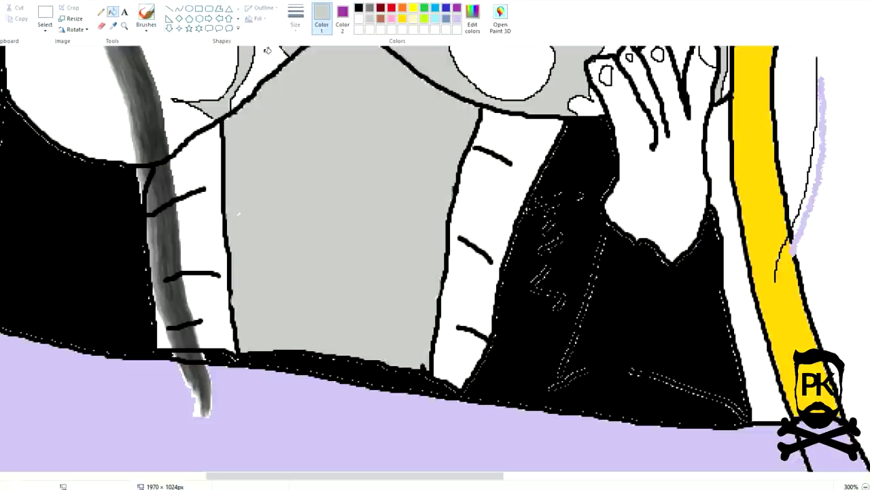
- Paint two thick black branching marks on the staff side of the light grey torso panel
{"action": "left_click", "coordinate": [359, 9]}
{"action": "left_click", "coordinate": [146, 29]}
{"action": "left_click", "coordinate": [147, 47]}
{"action": "left_click", "coordinate": [146, 29]}
{"action": "left_click", "coordinate": [146, 46]}
{"action": "left_click", "coordinate": [296, 19]}
{"action": "left_click", "coordinate": [320, 101]}
{"action": "mouse_move", "coordinate": [235, 224]}
{"action": "left_mouse_down"}
{"action": "mouse_move", "coordinate": [305, 136]}
{"action": "mouse_move", "coordinate": [236, 226]}
{"action": "mouse_move", "coordinate": [281, 163]}
{"action": "mouse_move", "coordinate": [323, 155]}
{"action": "mouse_move", "coordinate": [230, 236]}
{"action": "mouse_move", "coordinate": [323, 176]}
{"action": "left_mouse_up"}
{"action": "mouse_move", "coordinate": [243, 332]}
{"action": "left_mouse_down"}
{"action": "mouse_move", "coordinate": [317, 264]}
{"action": "mouse_move", "coordinate": [344, 226]}
{"action": "mouse_move", "coordinate": [238, 339]}
{"action": "mouse_move", "coordinate": [317, 260]}
{"action": "mouse_move", "coordinate": [337, 210]}
{"action": "mouse_move", "coordinate": [344, 260]}
{"action": "mouse_move", "coordinate": [253, 341]}
{"action": "left_mouse_up"}
- Choose a thinner black brush and paint branching marks on the side of the grey torso panel away from the staff
{"action": "left_click", "coordinate": [296, 19]}
{"action": "left_click", "coordinate": [315, 55]}
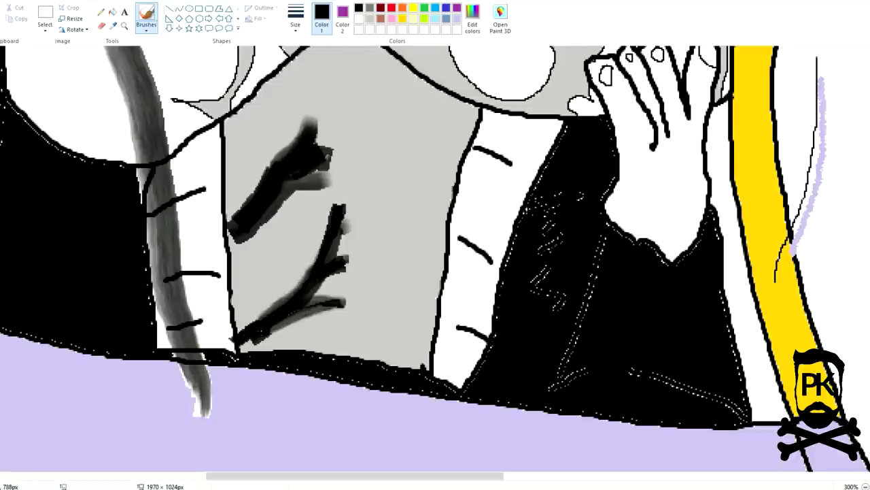
{"action": "mouse_move", "coordinate": [472, 109]}
{"action": "left_mouse_down"}
{"action": "mouse_move", "coordinate": [380, 89]}
{"action": "mouse_move", "coordinate": [476, 115]}
{"action": "left_mouse_up"}
{"action": "left_click_drag", "start_coordinate": [445, 219], "coordinate": [368, 141]}
{"action": "mouse_move", "coordinate": [367, 141]}
{"action": "left_mouse_down"}
{"action": "mouse_move", "coordinate": [372, 192]}
{"action": "mouse_move", "coordinate": [441, 255]}
{"action": "left_mouse_up"}
{"action": "left_click_drag", "start_coordinate": [395, 225], "coordinate": [346, 175]}
{"action": "mouse_move", "coordinate": [346, 175]}
{"action": "left_mouse_down"}
{"action": "mouse_move", "coordinate": [416, 235]}
{"action": "mouse_move", "coordinate": [435, 219]}
{"action": "mouse_move", "coordinate": [392, 167]}
{"action": "left_mouse_up"}
{"action": "mouse_move", "coordinate": [391, 167]}
{"action": "left_mouse_down"}
{"action": "mouse_move", "coordinate": [426, 223]}
{"action": "mouse_move", "coordinate": [438, 197]}
{"action": "left_mouse_up"}
- Fill the white gaps of the chest armour around the staff and beside the neck with black
{"action": "scroll", "coordinate": [421, 212], "scroll_direction": "down", "scroll_amount": 1}
{"action": "scroll", "coordinate": [422, 212], "scroll_direction": "up", "scroll_amount": 4}
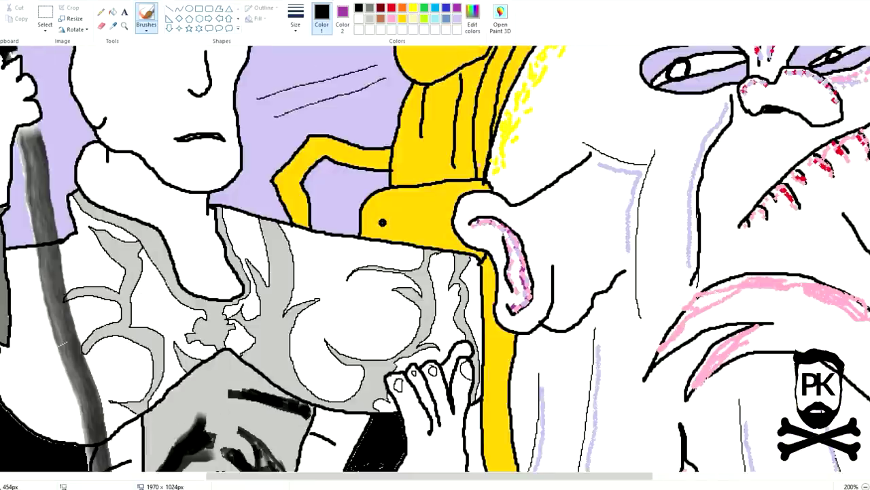
{"action": "left_click", "coordinate": [146, 30]}
{"action": "left_click", "coordinate": [113, 12]}
{"action": "left_click", "coordinate": [38, 332]}
{"action": "left_click", "coordinate": [95, 314]}
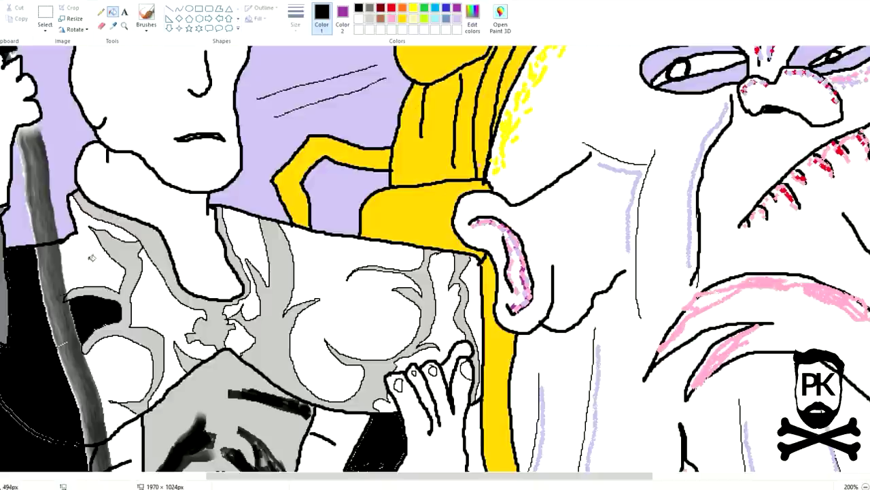
{"action": "left_click", "coordinate": [92, 257]}
{"action": "left_click", "coordinate": [122, 367]}
- Fill the remaining white gaps between the grey ornaments, from the centre of the chest to the raised hand, with black
{"action": "left_click", "coordinate": [314, 340]}
{"action": "left_click", "coordinate": [246, 340]}
{"action": "left_click", "coordinate": [422, 362]}
{"action": "left_click", "coordinate": [469, 327]}
{"action": "left_click", "coordinate": [270, 236]}
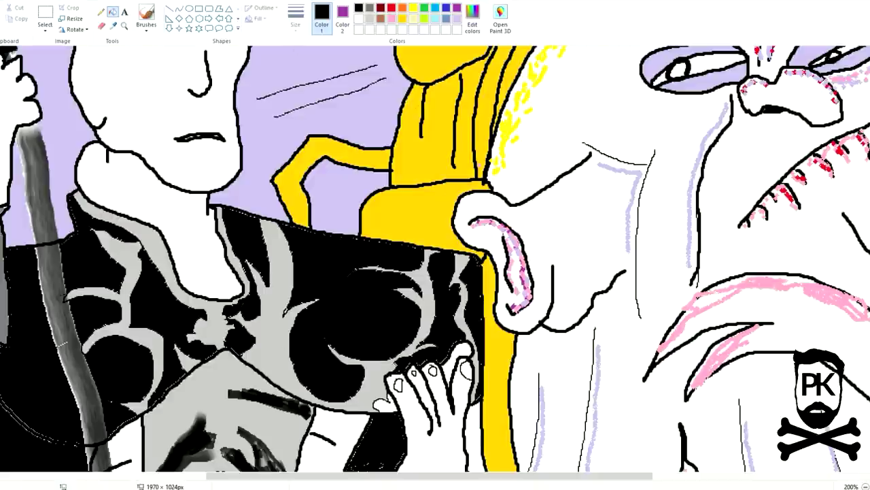
- Open the choice of brush types
{"action": "left_click", "coordinate": [146, 26]}
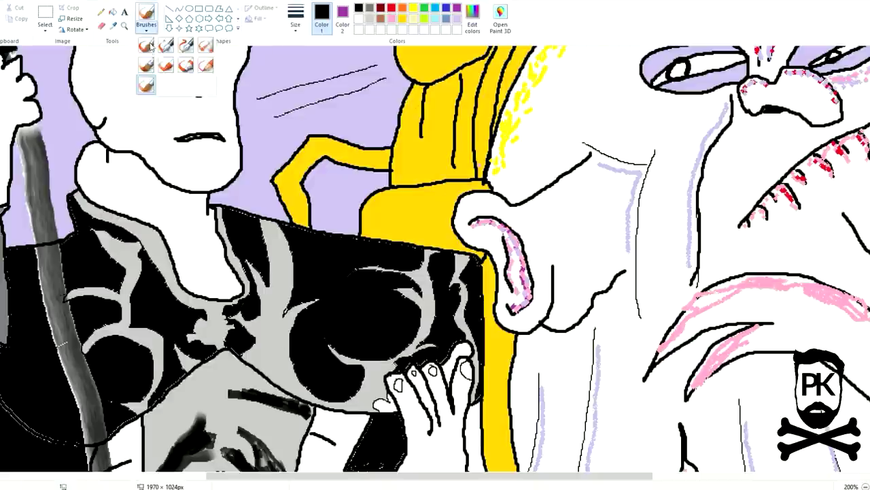